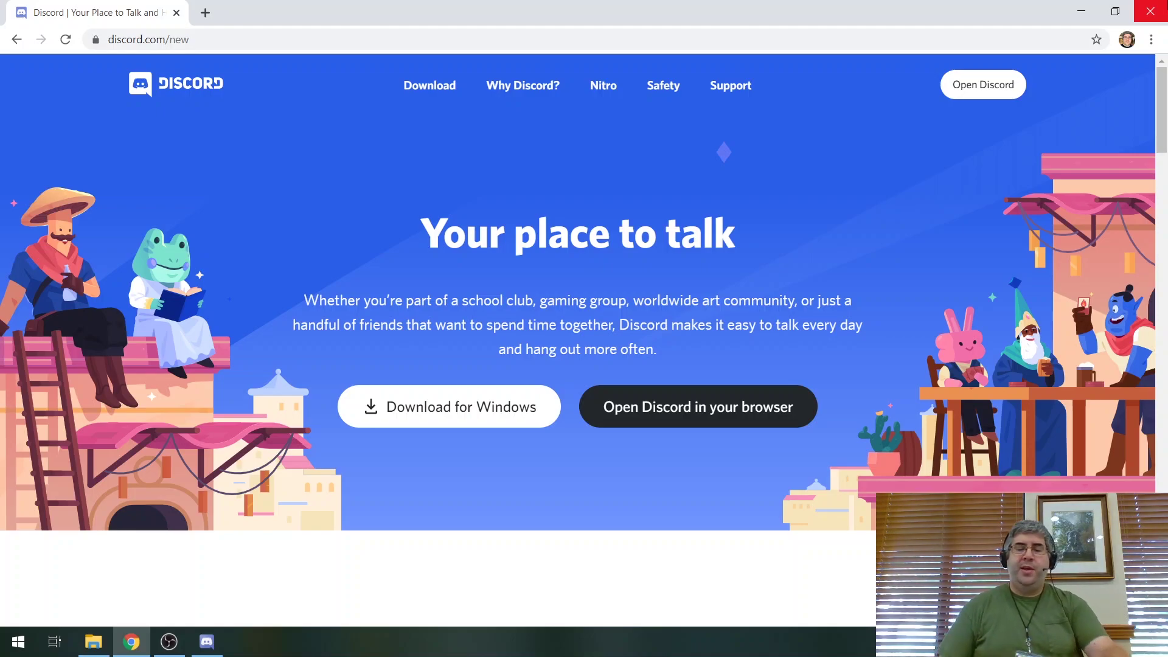
Step: Switch to Discord and open the #programming-1 text channel
click(207, 642)
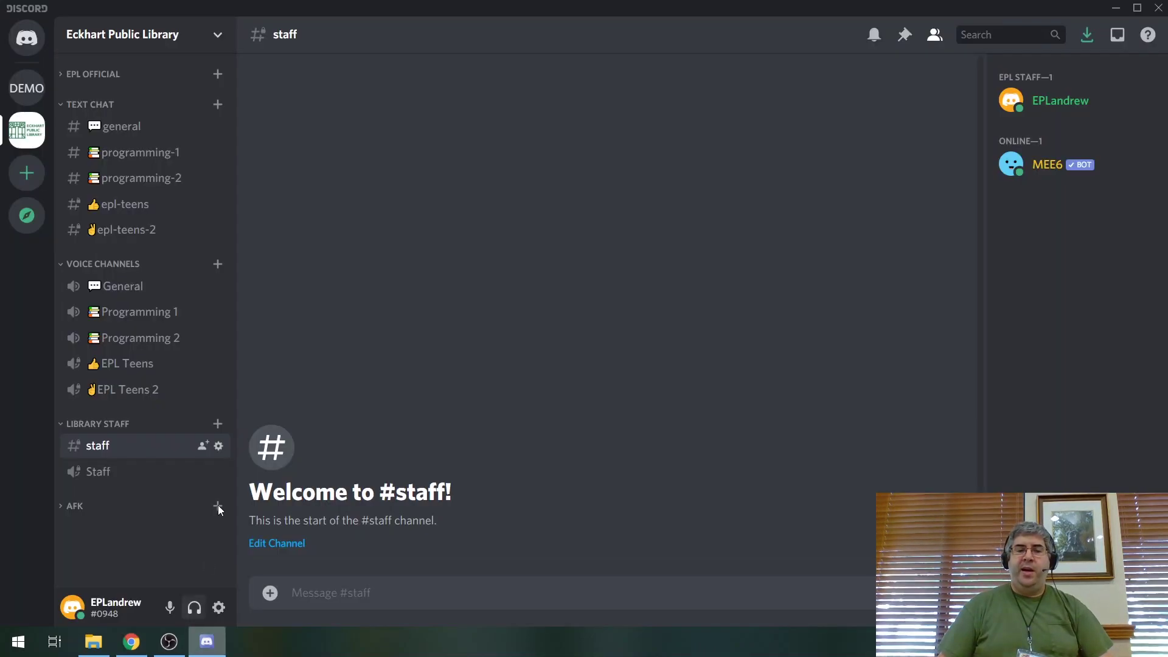
click(122, 125)
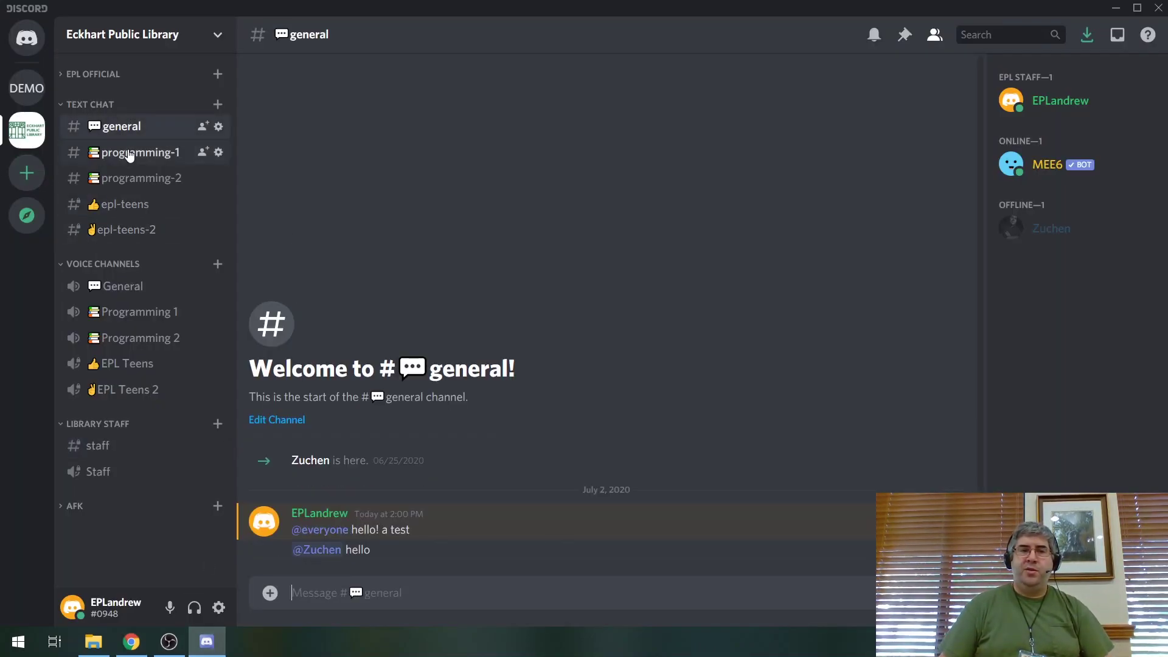
click(129, 153)
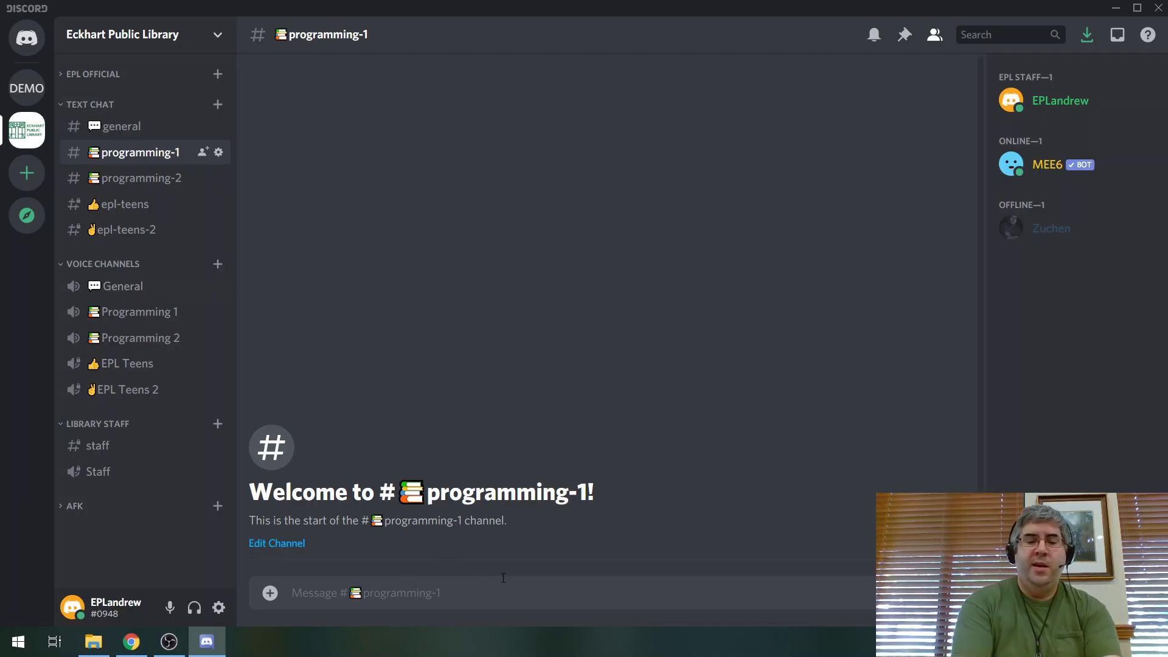
text(@pa)
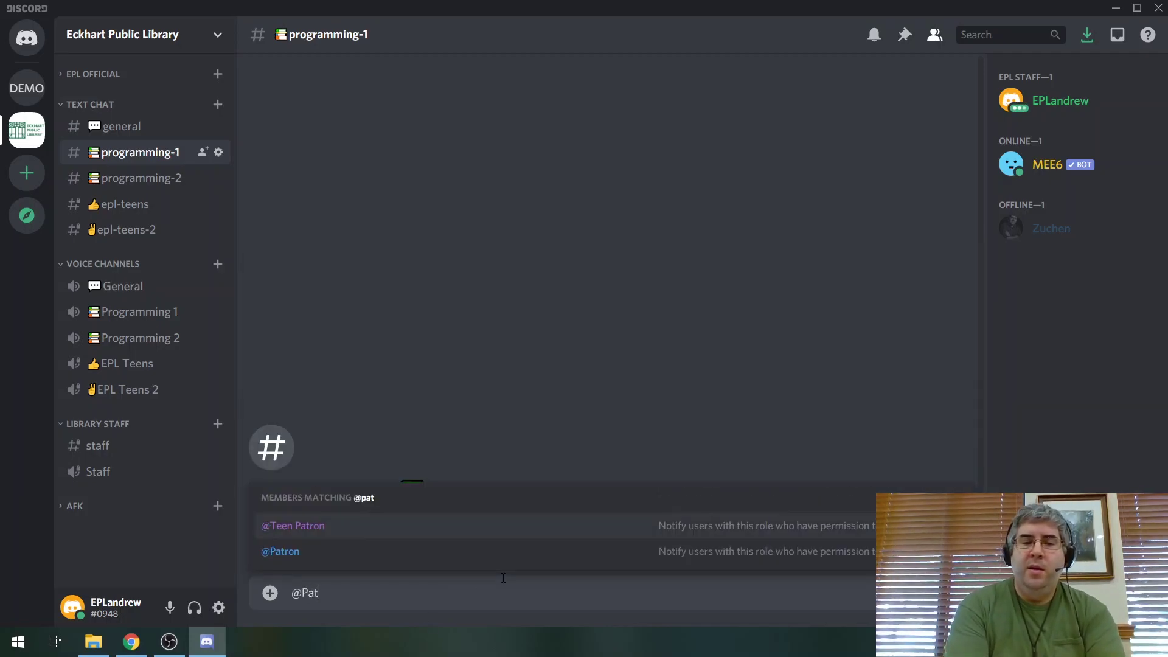
key(BackSpace)
key(BackSpace)
text(Tee)
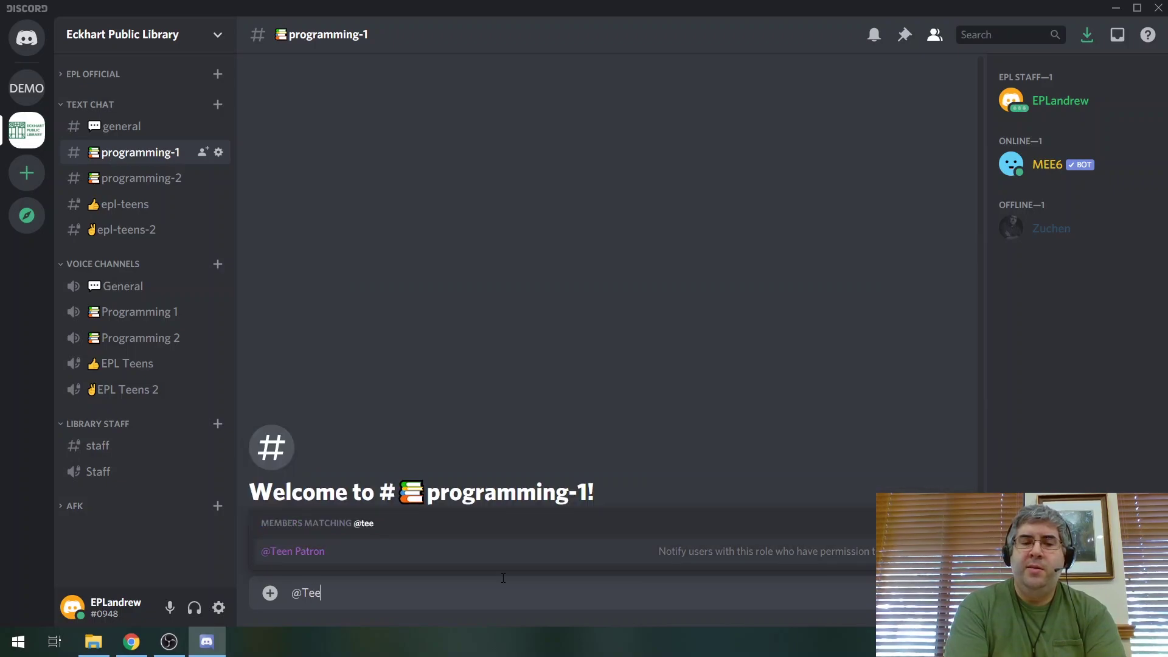
text(n jPatron)
key(BackSpace)
key(BackSpace)
key(BackSpace)
key(BackSpace)
key(BackSpace)
key(BackSpace)
key(BackSpace)
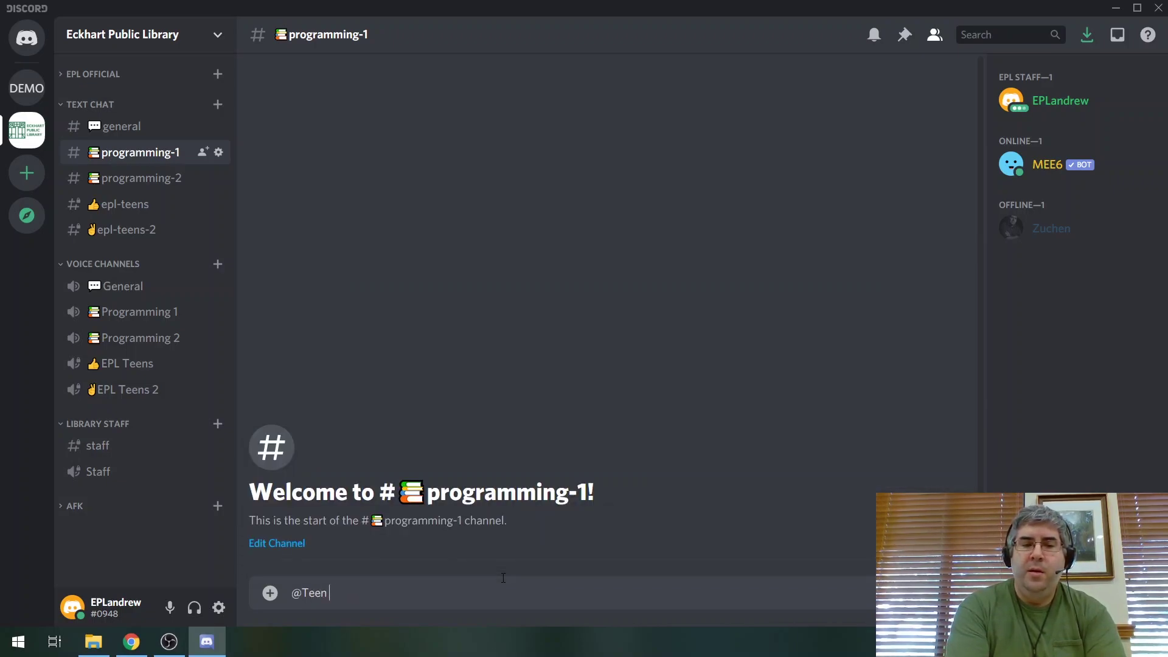
text(Pat)
key(BackSpace)
key(BackSpace)
key(BackSpace)
key(BackSpace)
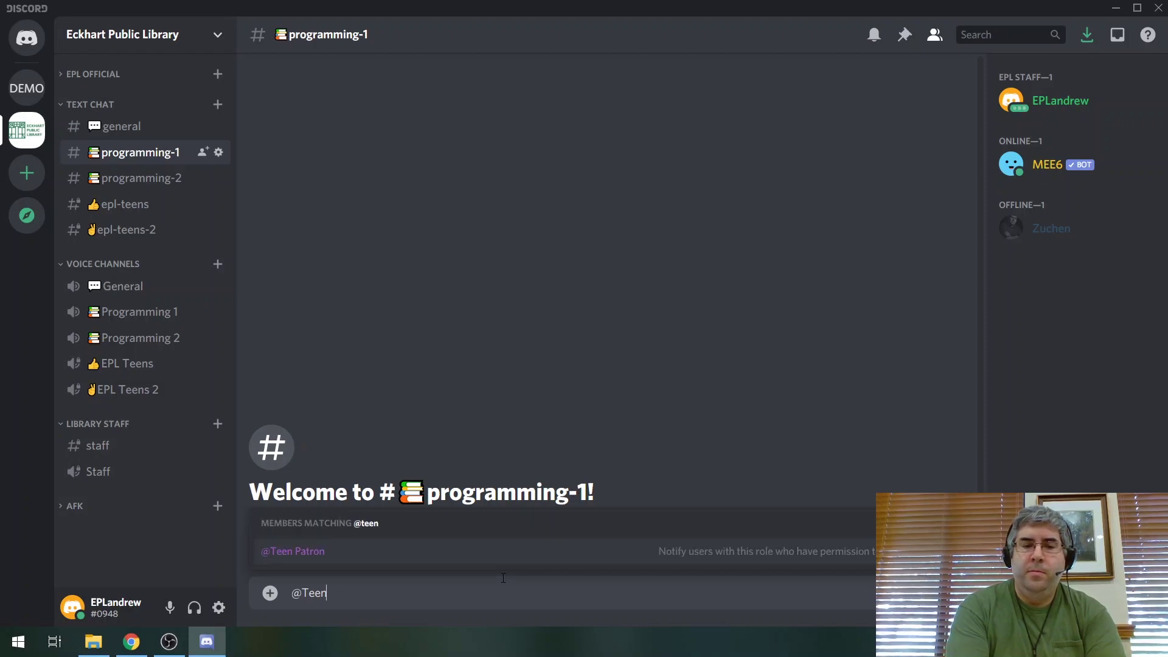
click(305, 553)
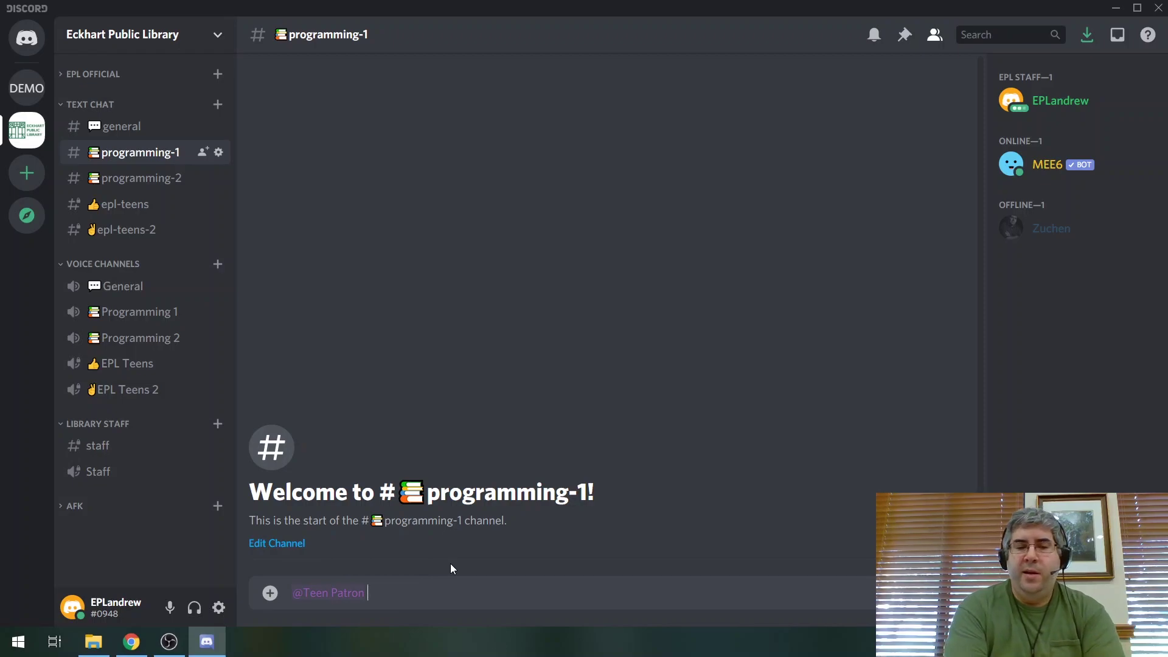
text(Magic: the Gather)
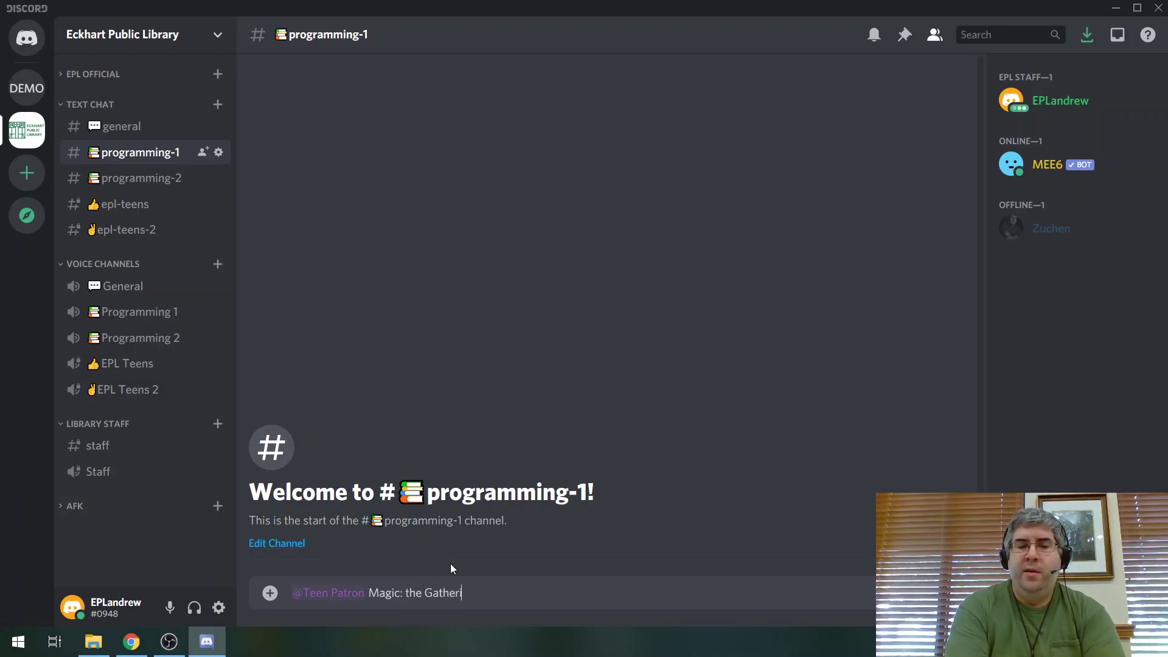
text(ing game comin)
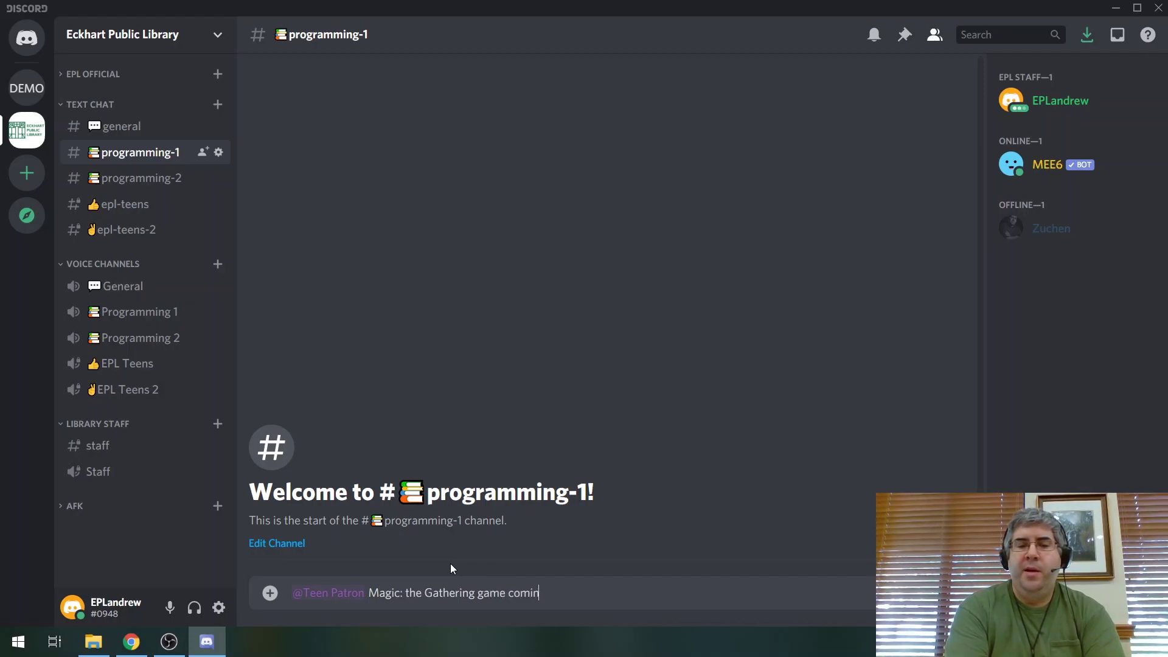
text(g up soon!)
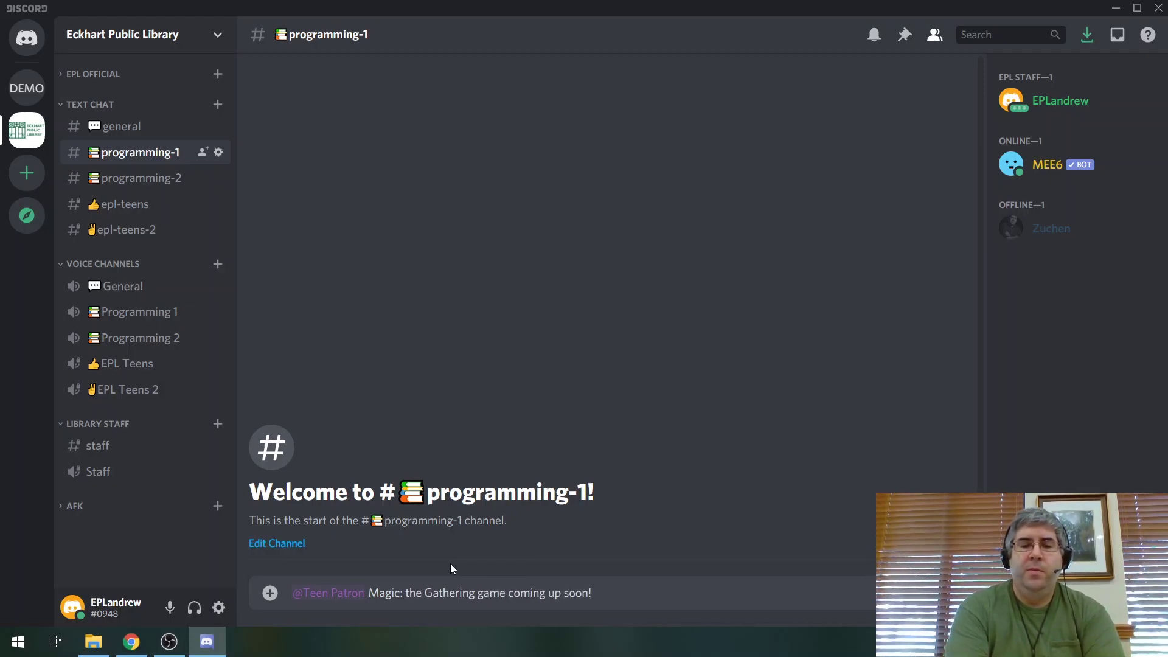
key(Return)
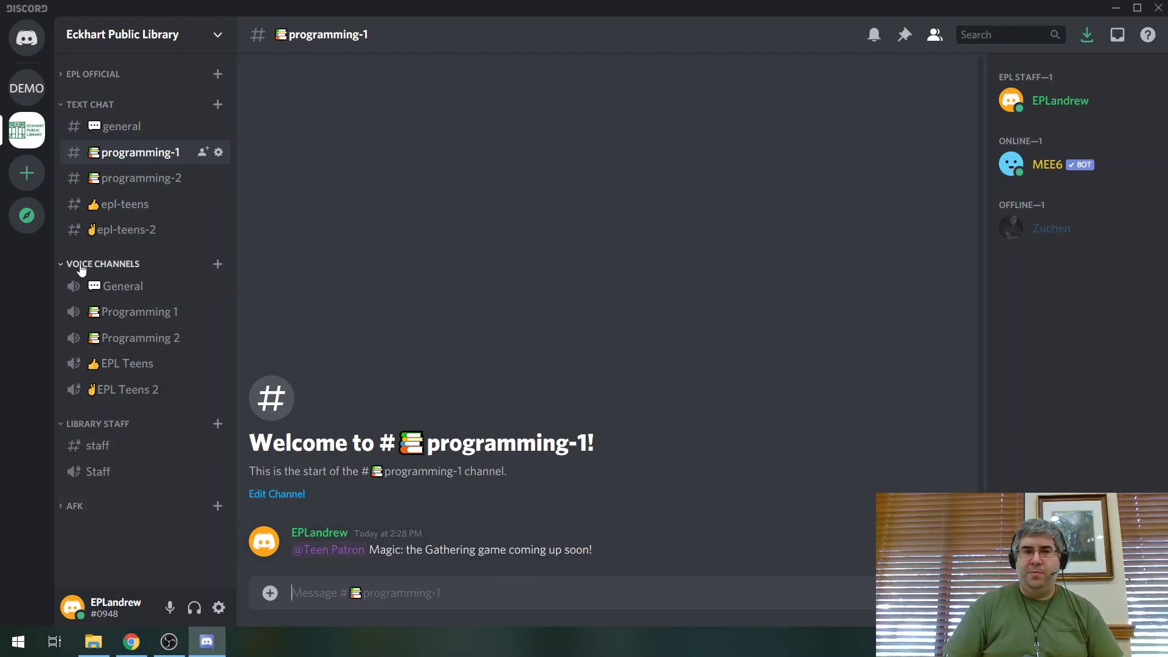
click(137, 364)
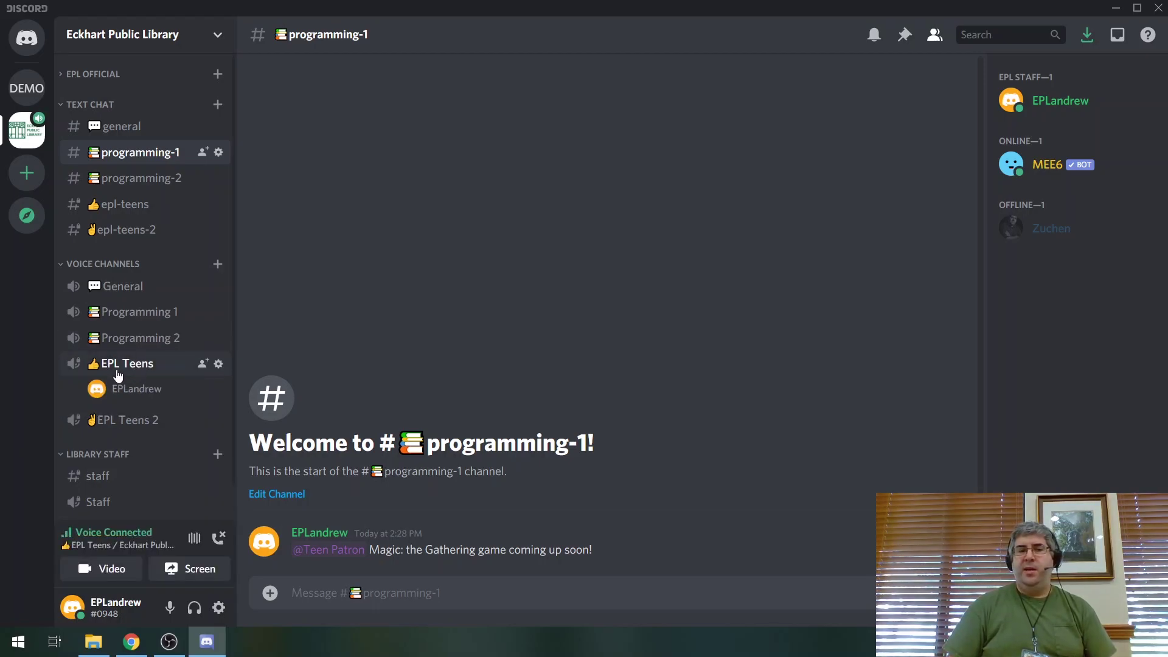
click(221, 542)
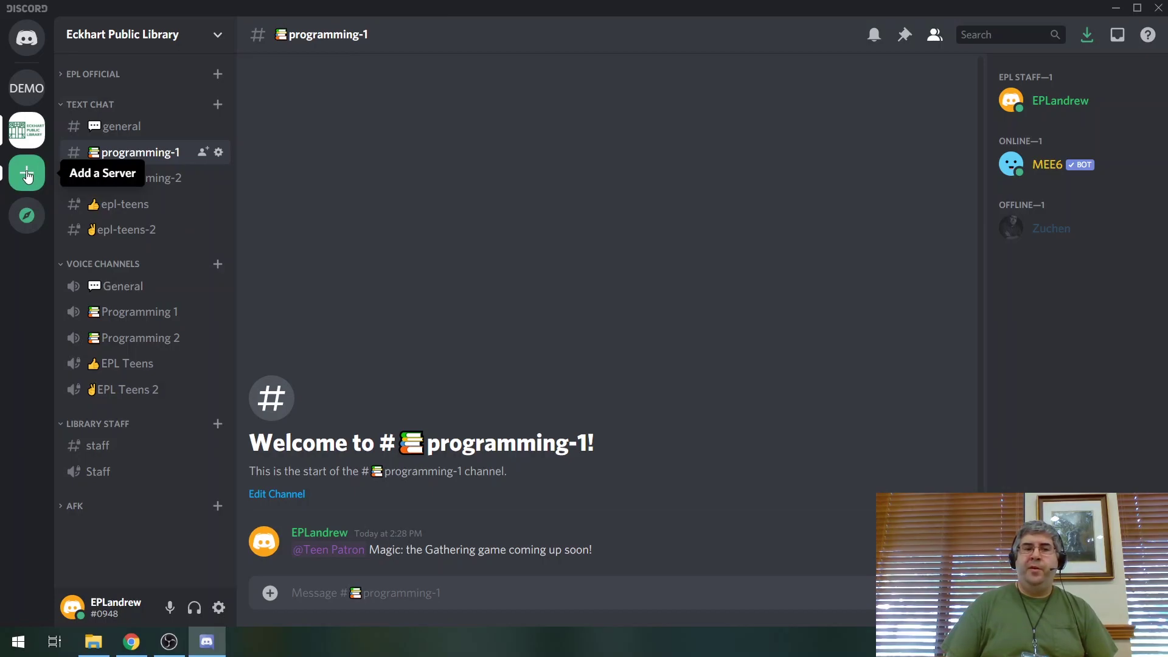
Step: Start creating a new server from scratch and name it DEMO
click(27, 173)
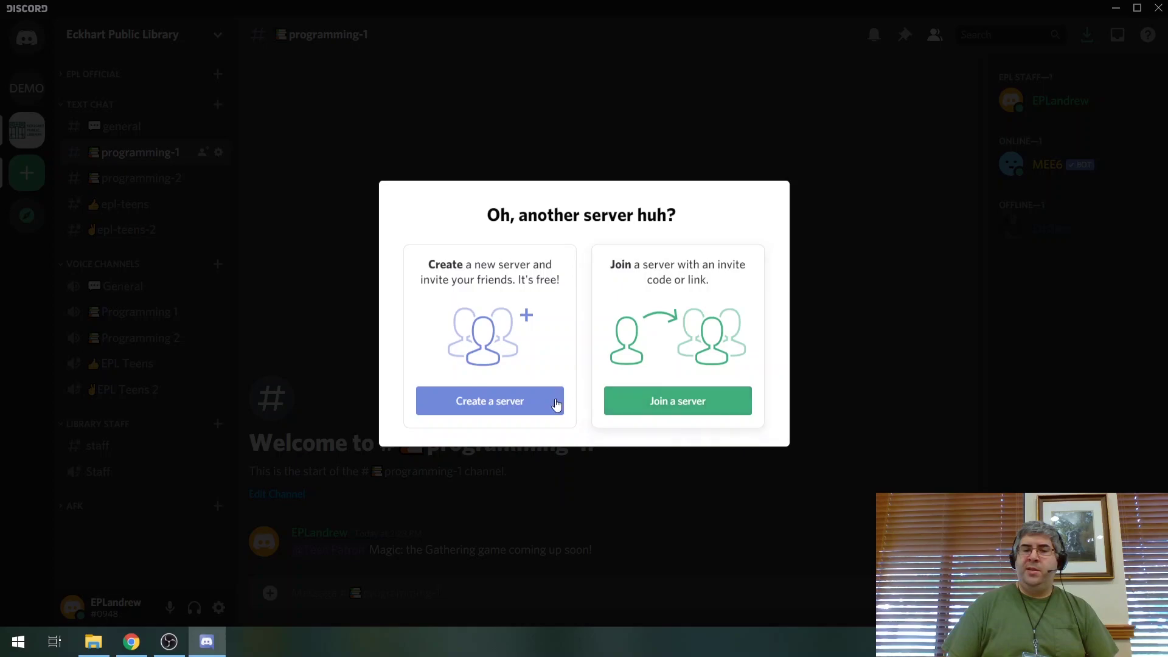
click(493, 401)
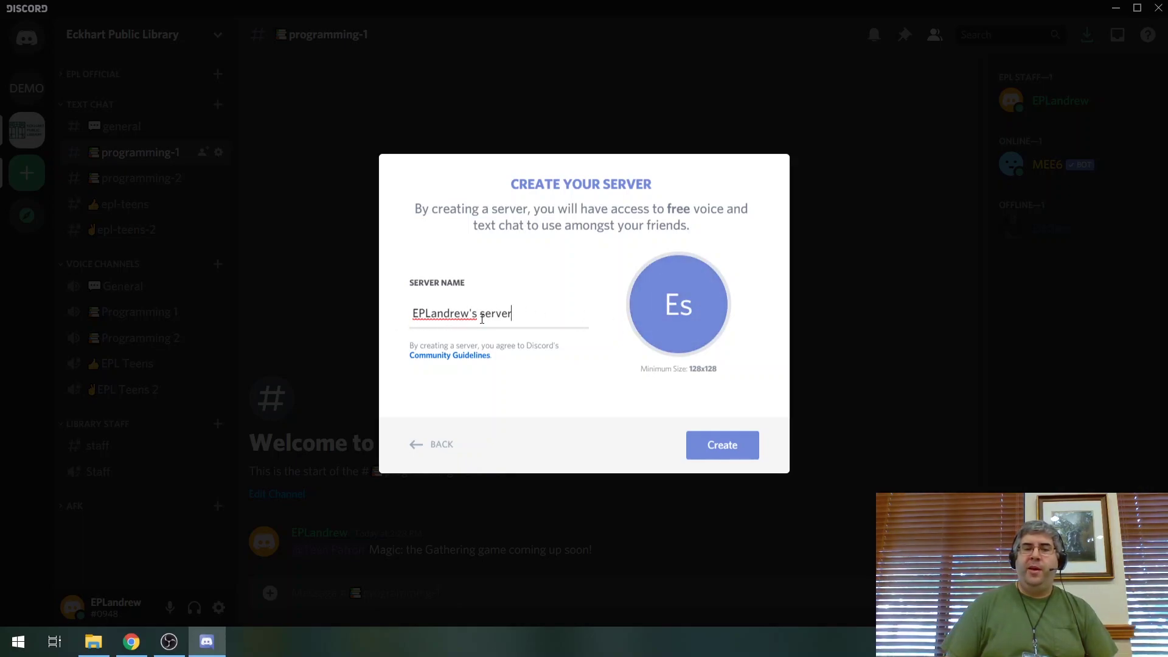
drag(513, 313, 311, 315)
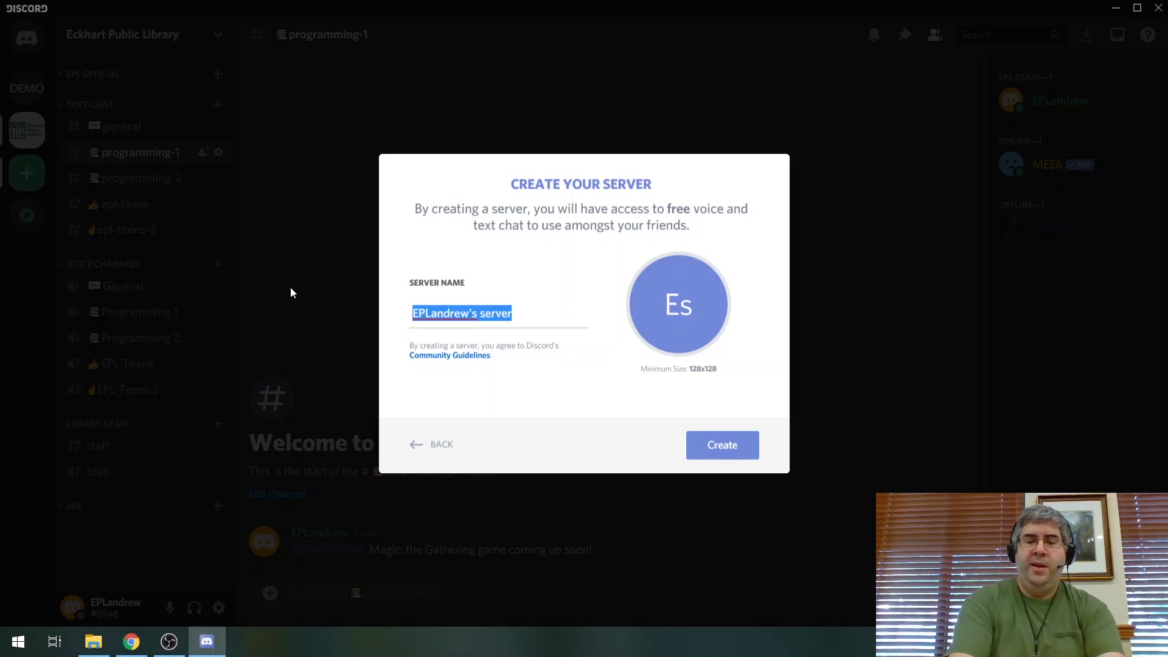
text(Demo)
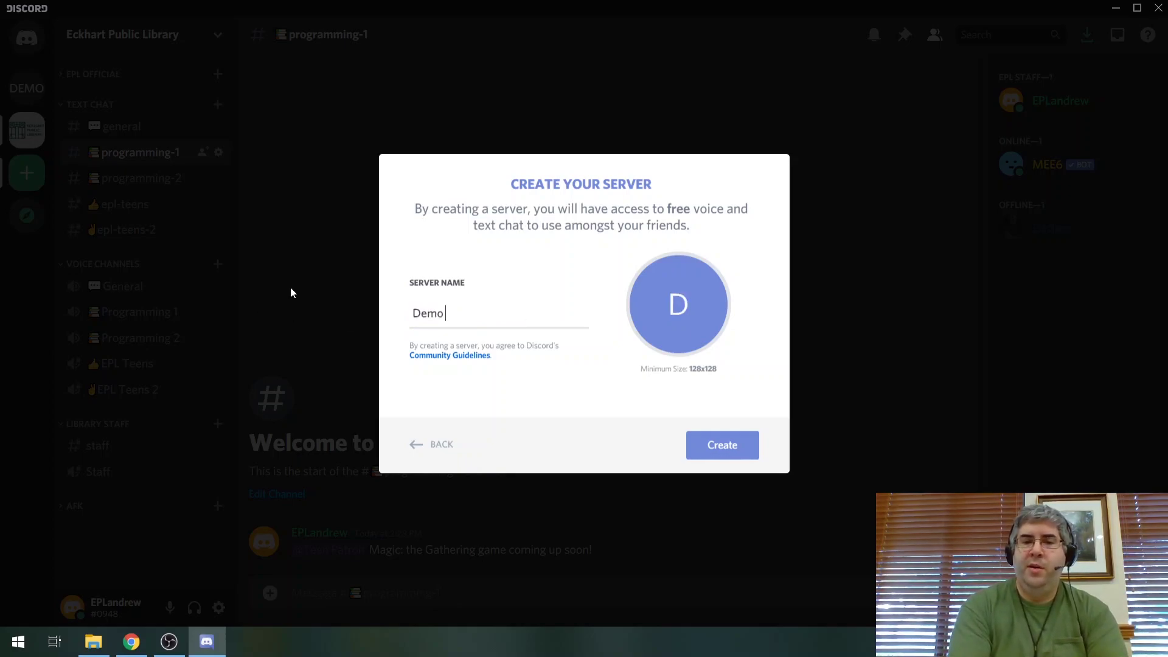
key(BackSpace)
key(BackSpace)
key(BackSpace)
key(BackSpace)
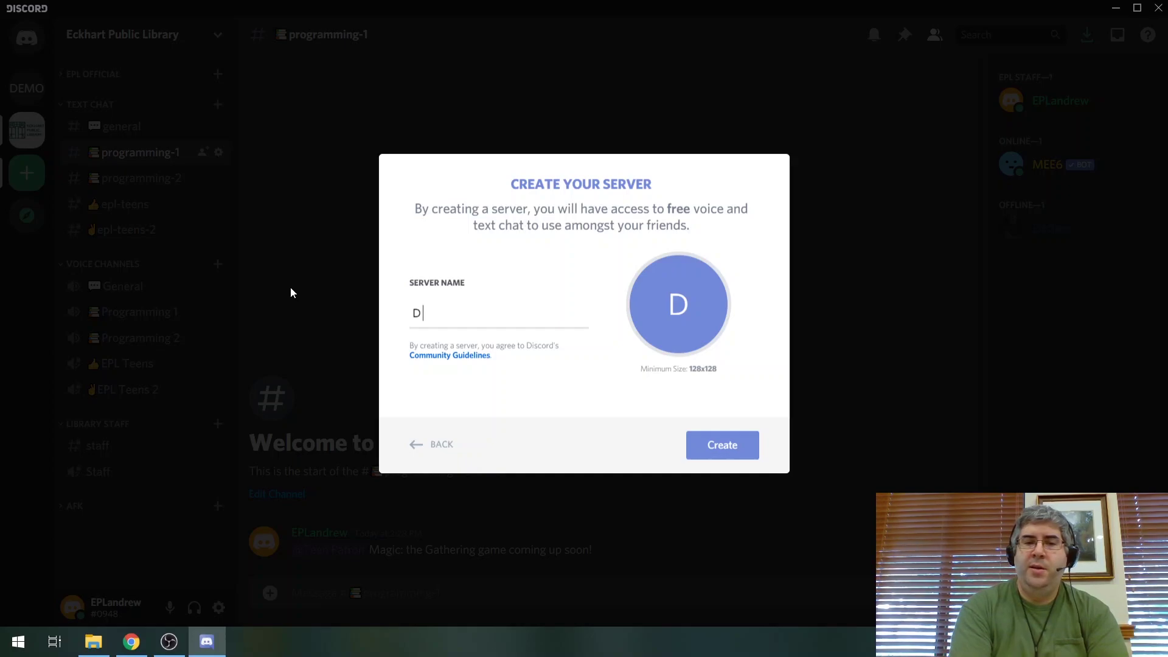
text(EMO)
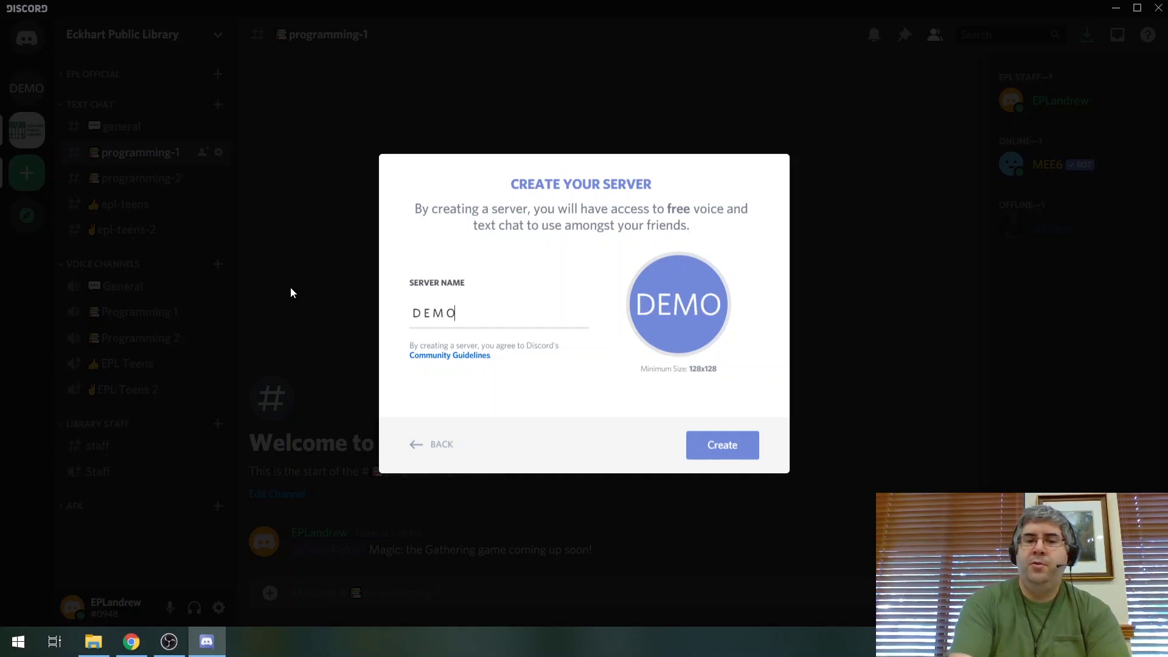
Step: Create the DEMO server and close the Invite Friends dialog
click(717, 449)
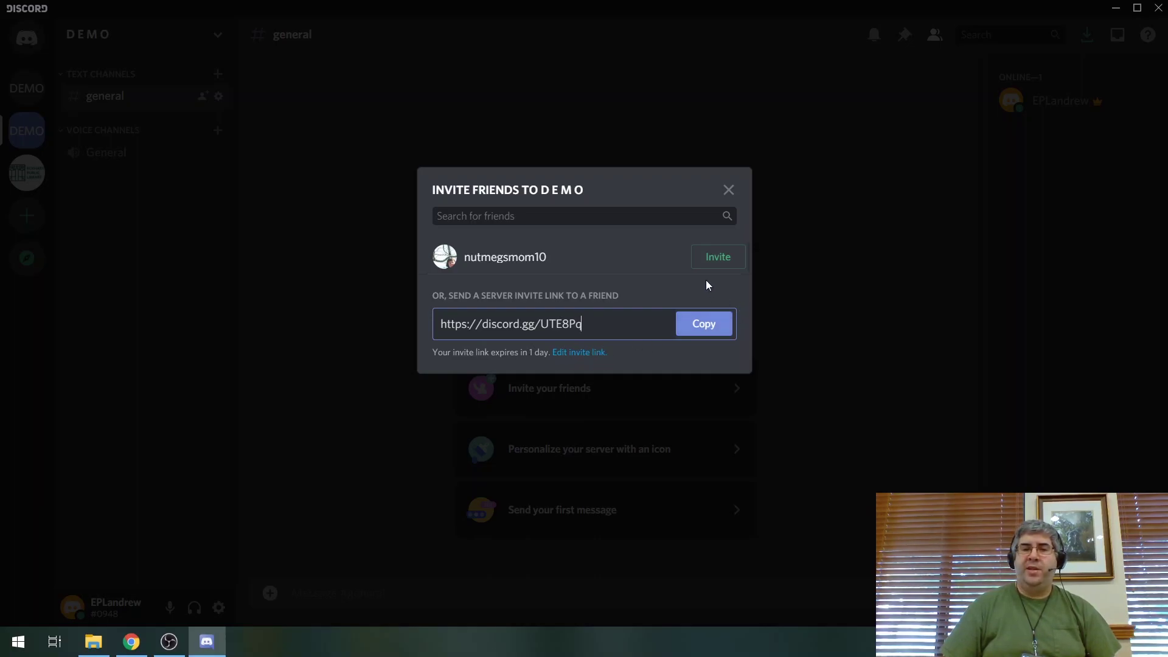
click(728, 192)
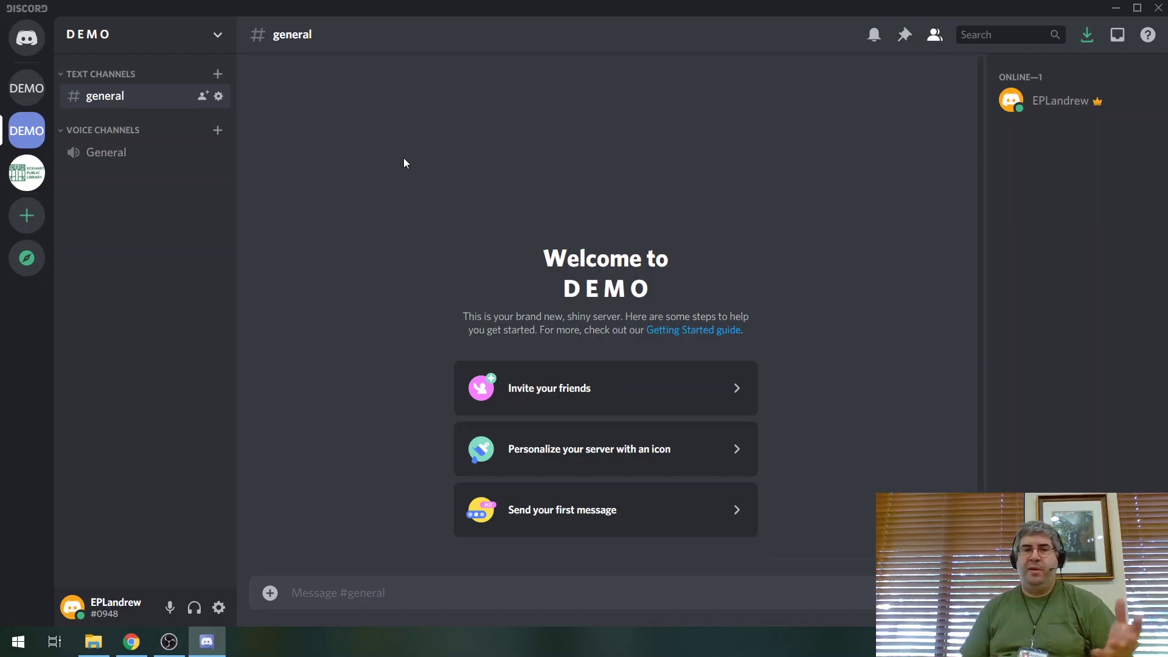
Step: Open the Eckhart Public Library server's Roles settings
click(27, 180)
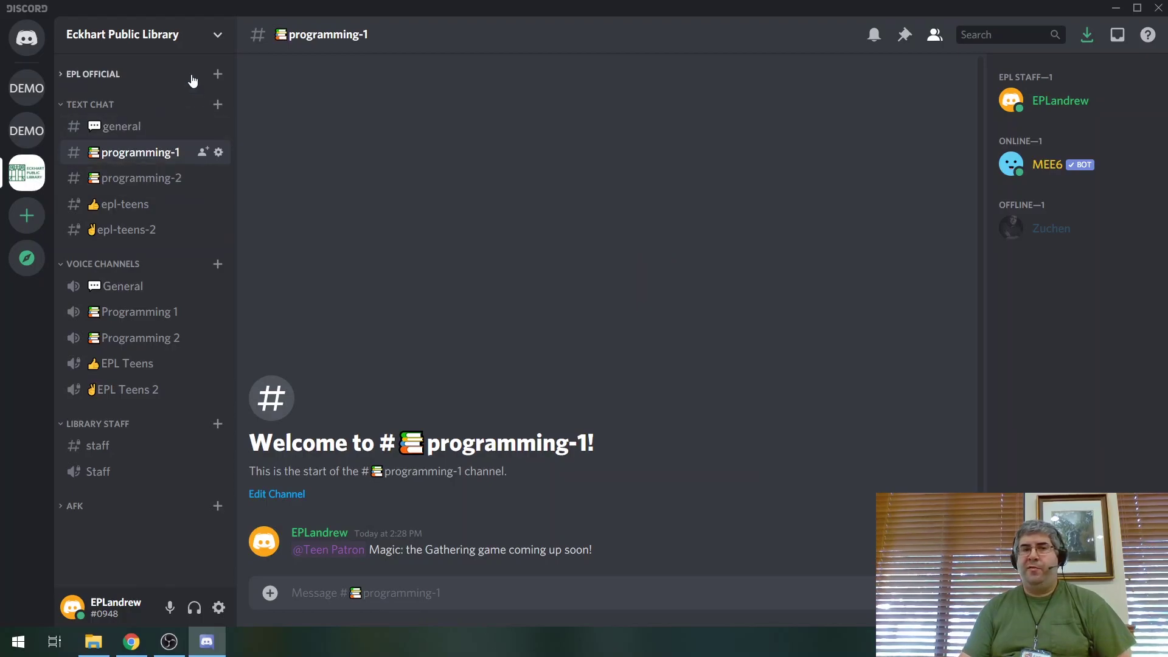
click(220, 37)
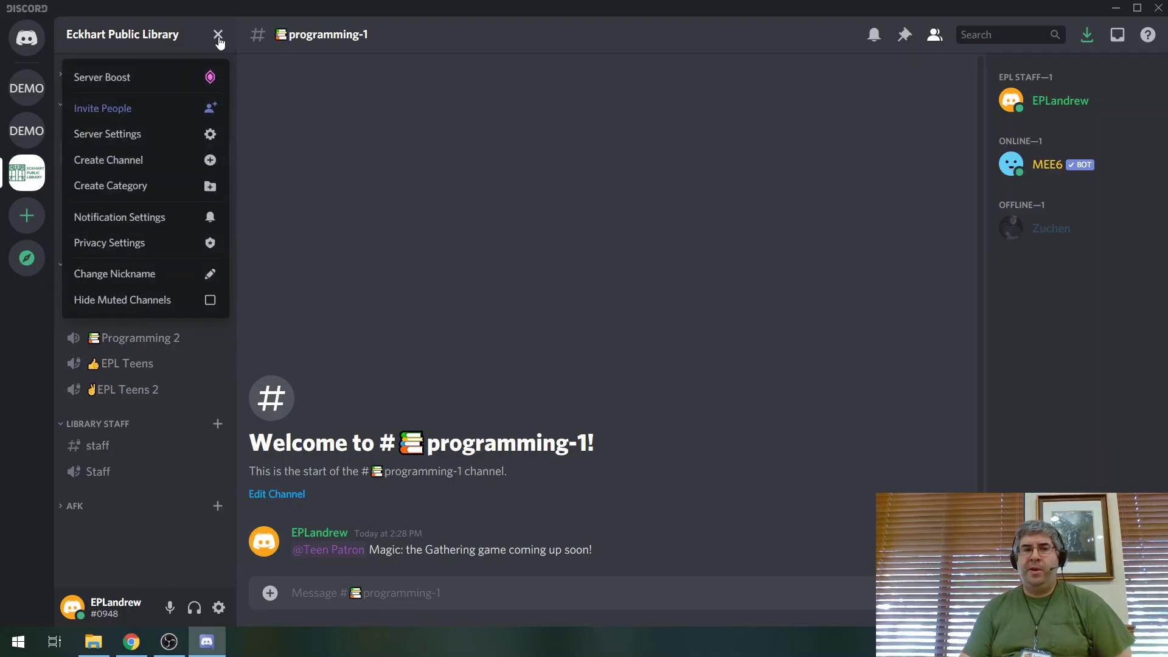
click(217, 37)
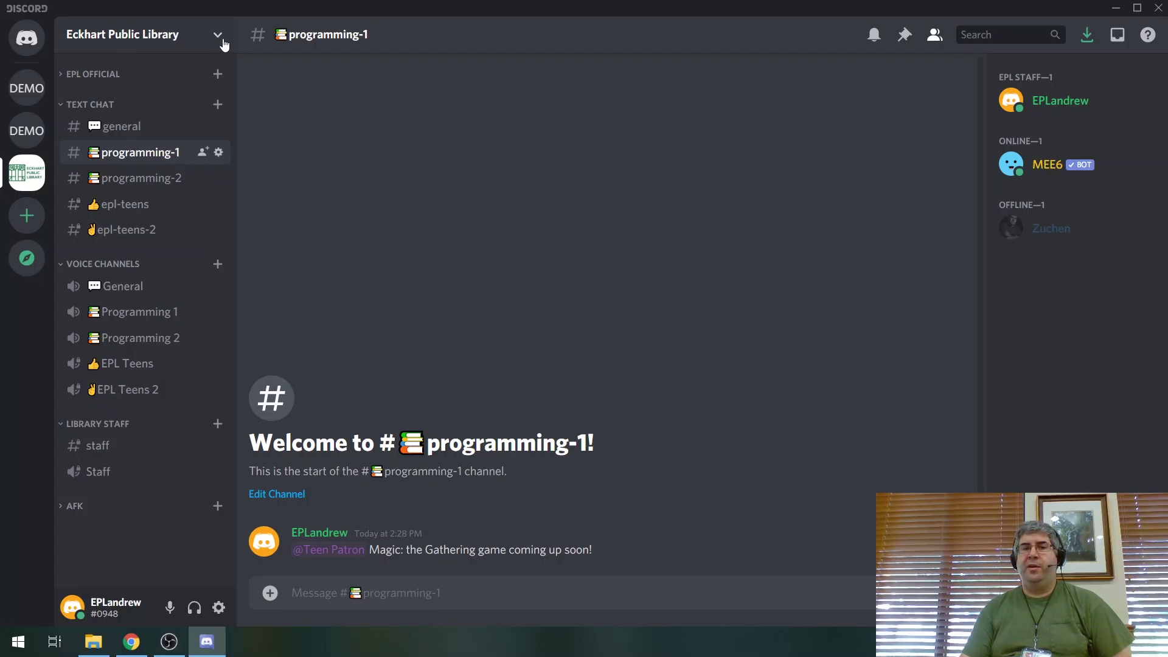
click(219, 37)
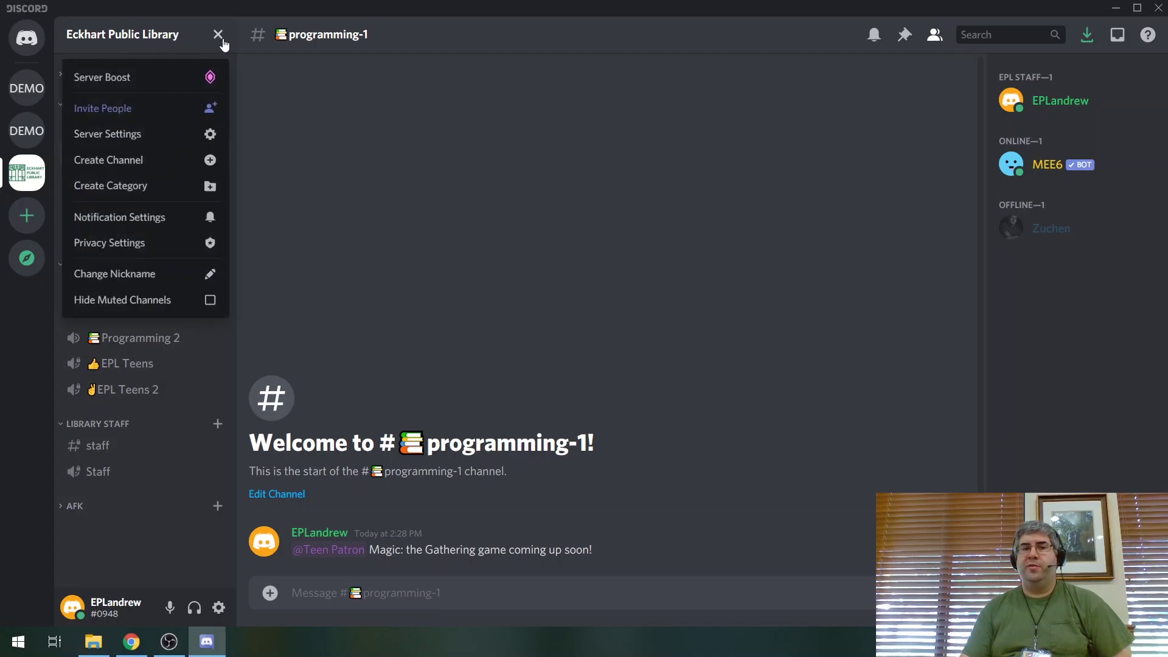
click(111, 135)
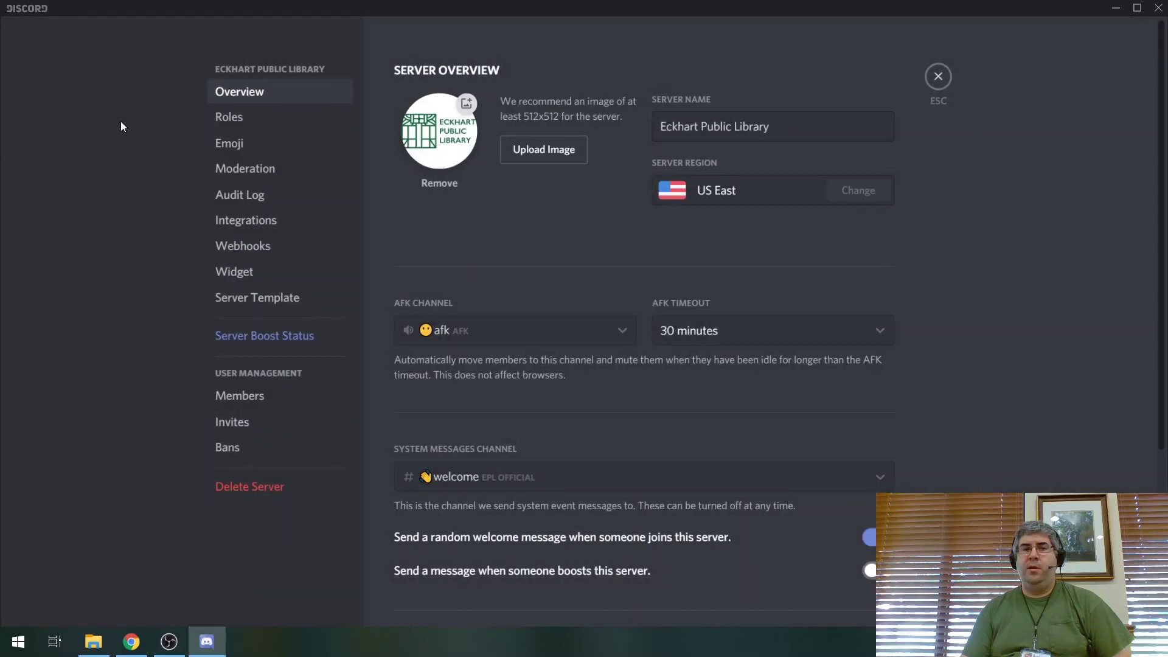
click(242, 119)
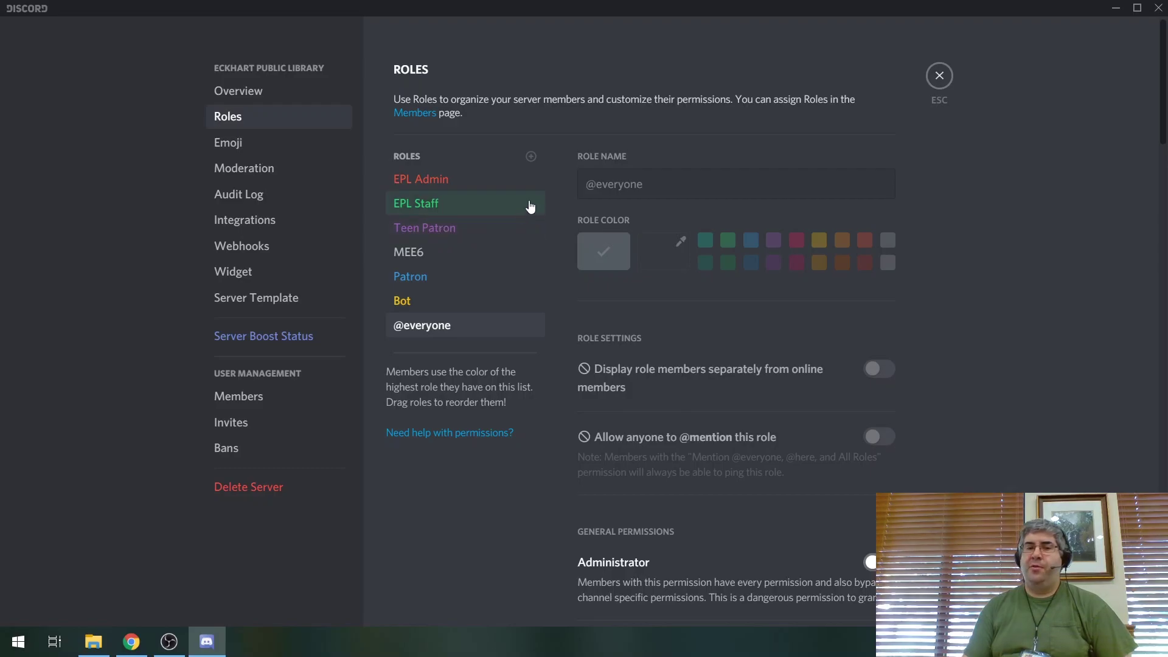
Step: Review the Patron role's settings and permissions down to Priority Speaker
click(435, 285)
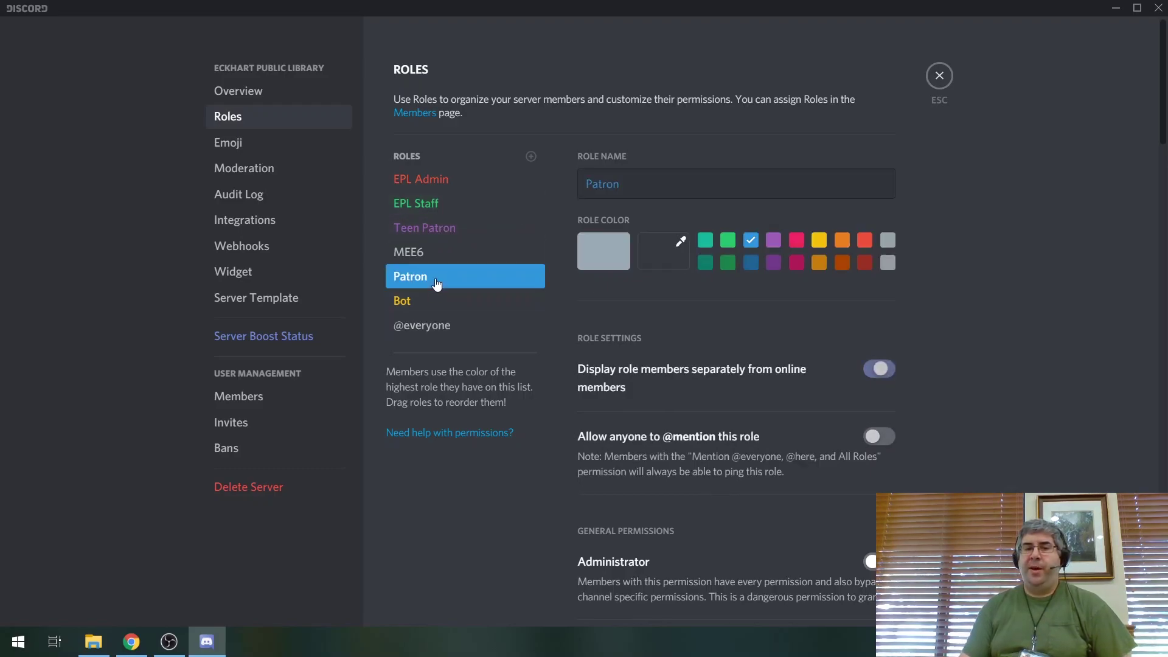
scroll(994, 274, down, 3)
scroll(982, 213, down, 5)
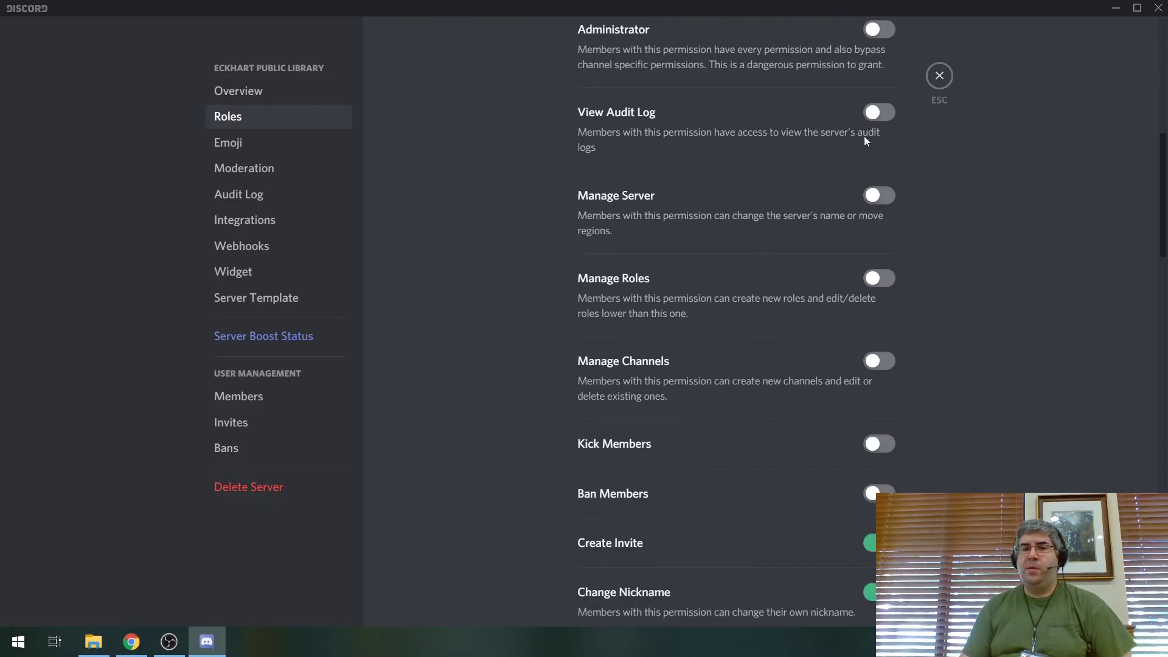
scroll(865, 143, up, 3)
scroll(885, 196, down, 5)
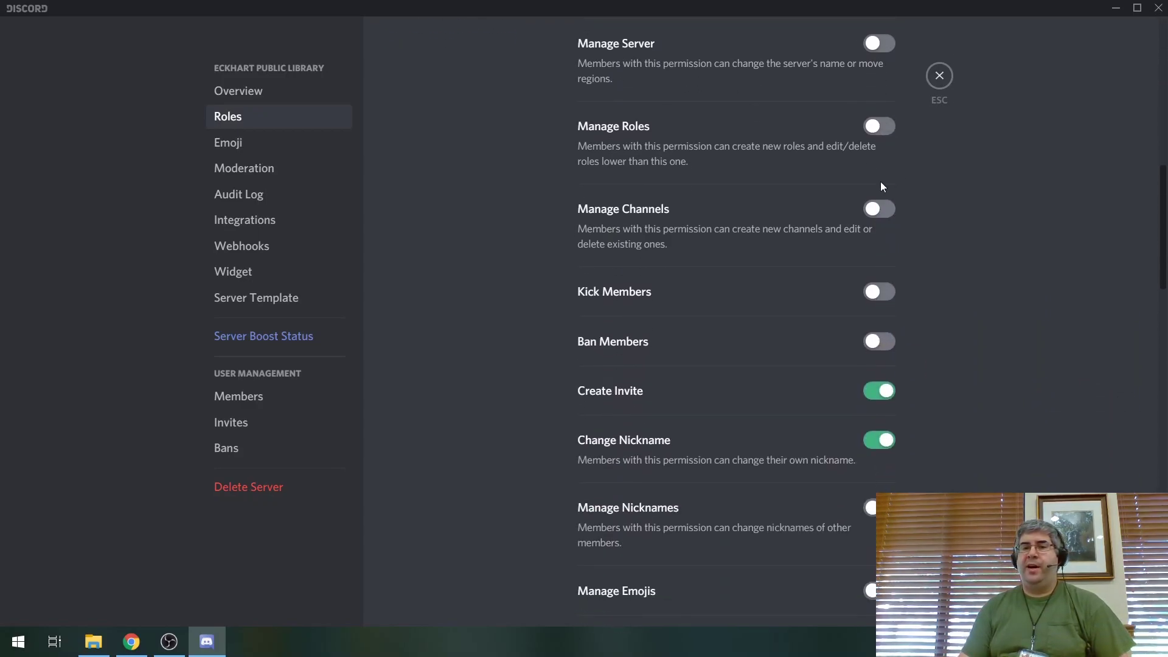
scroll(864, 353, down, 3)
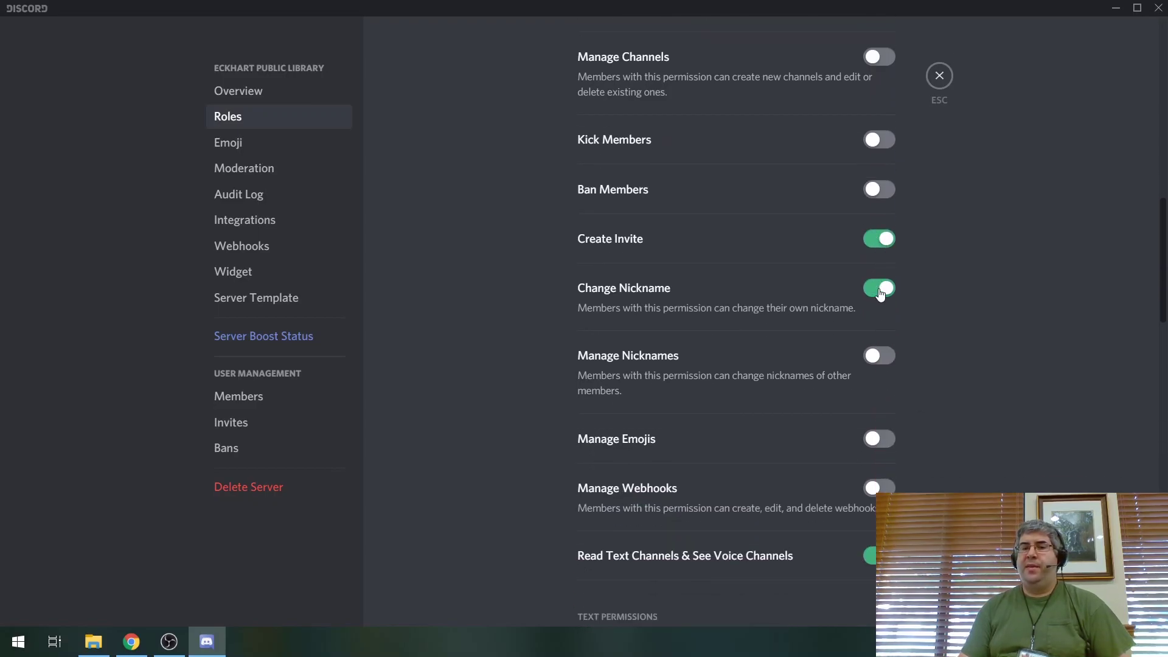
scroll(888, 323, down, 5)
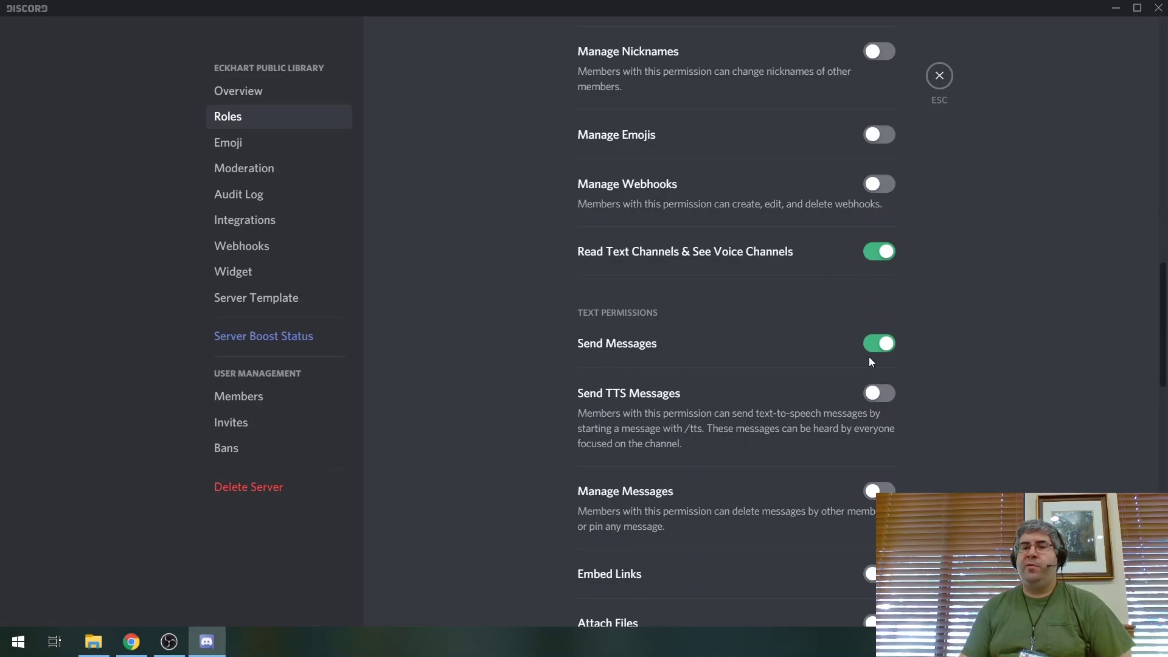
scroll(875, 345, down, 6)
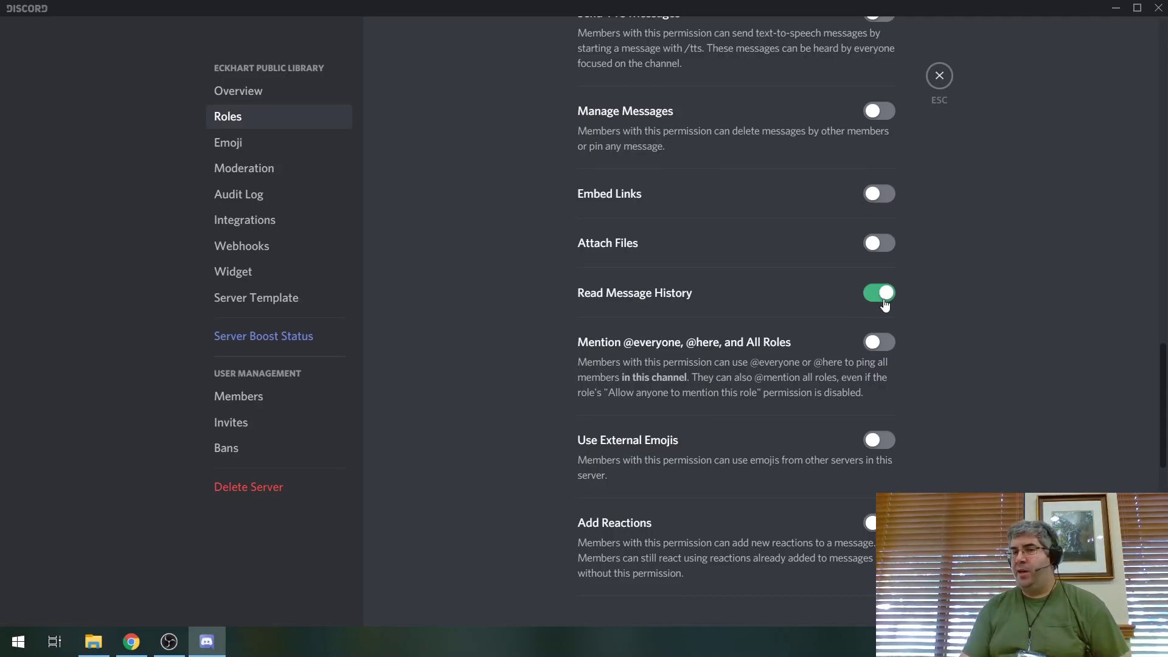
scroll(882, 280, down, 3)
scroll(881, 267, down, 3)
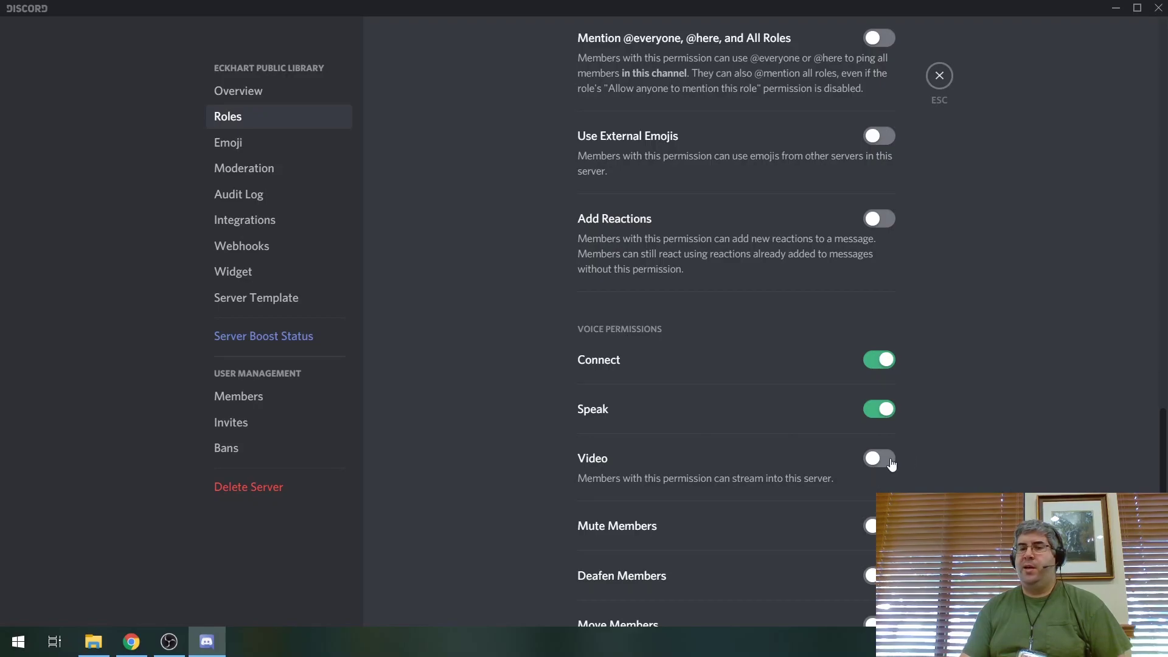
scroll(891, 464, down, 3)
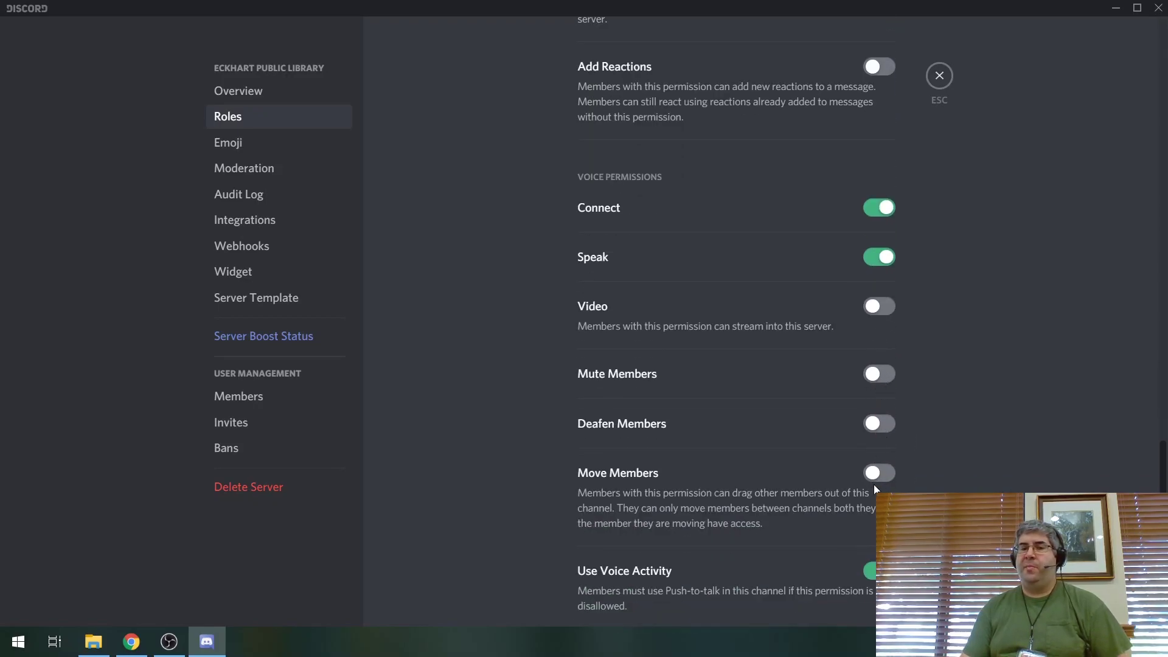
scroll(880, 477, down, 4)
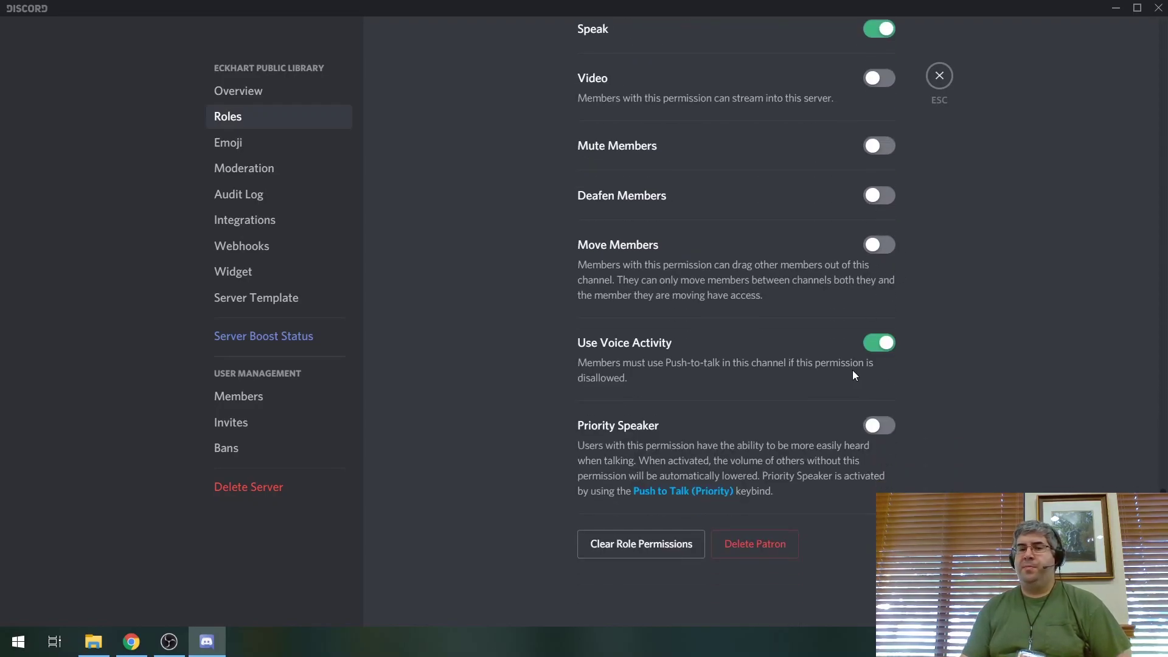
Step: Reopen Server Settings > Roles and view the Teen Patron role's settings
click(942, 87)
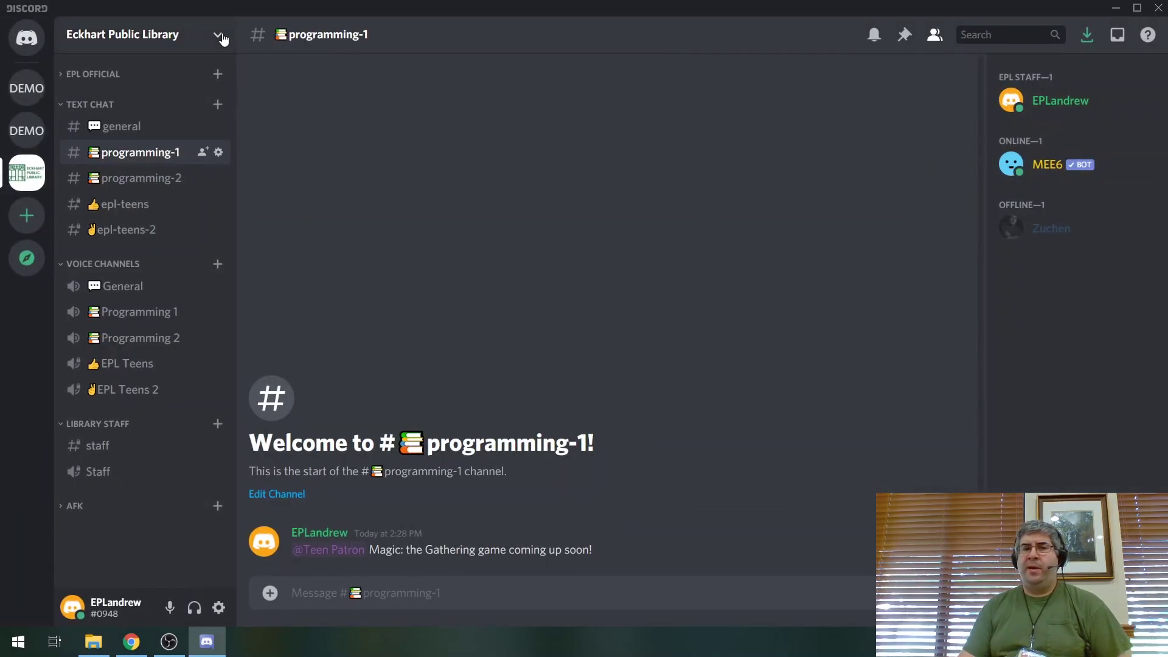
click(219, 35)
click(131, 130)
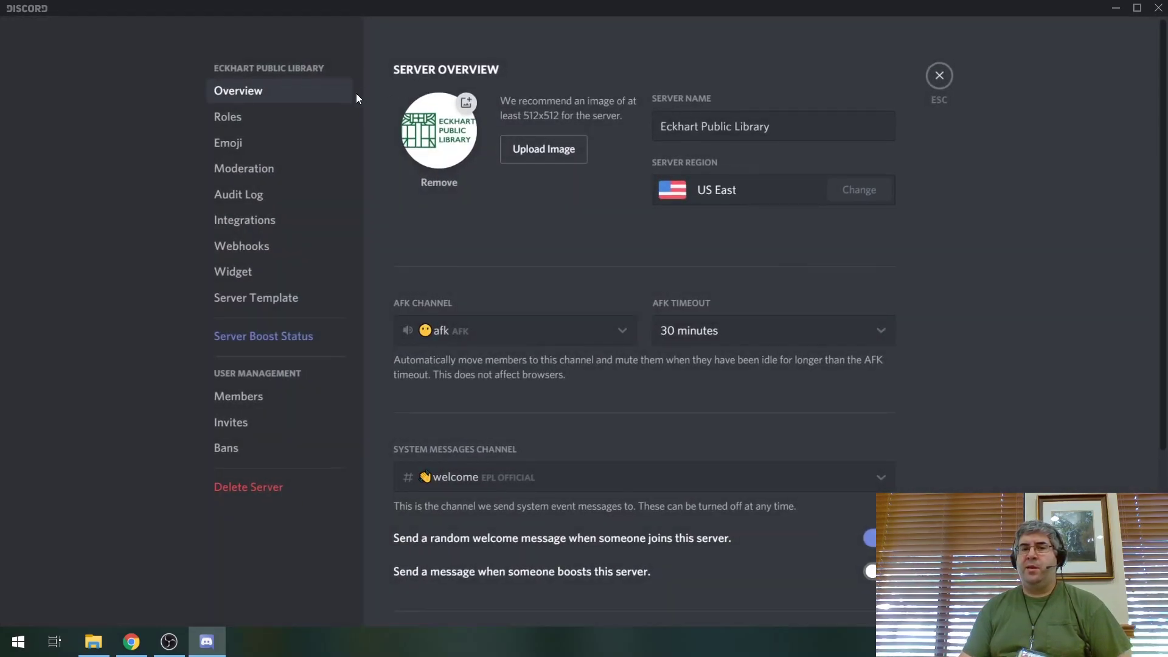
click(272, 117)
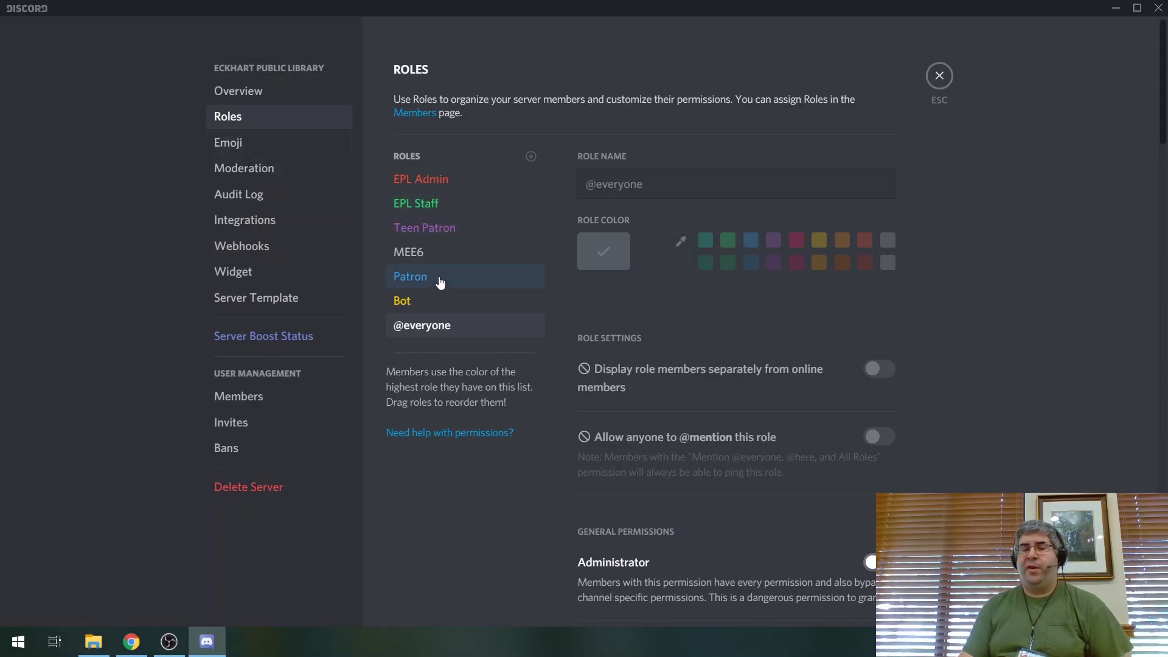
click(449, 235)
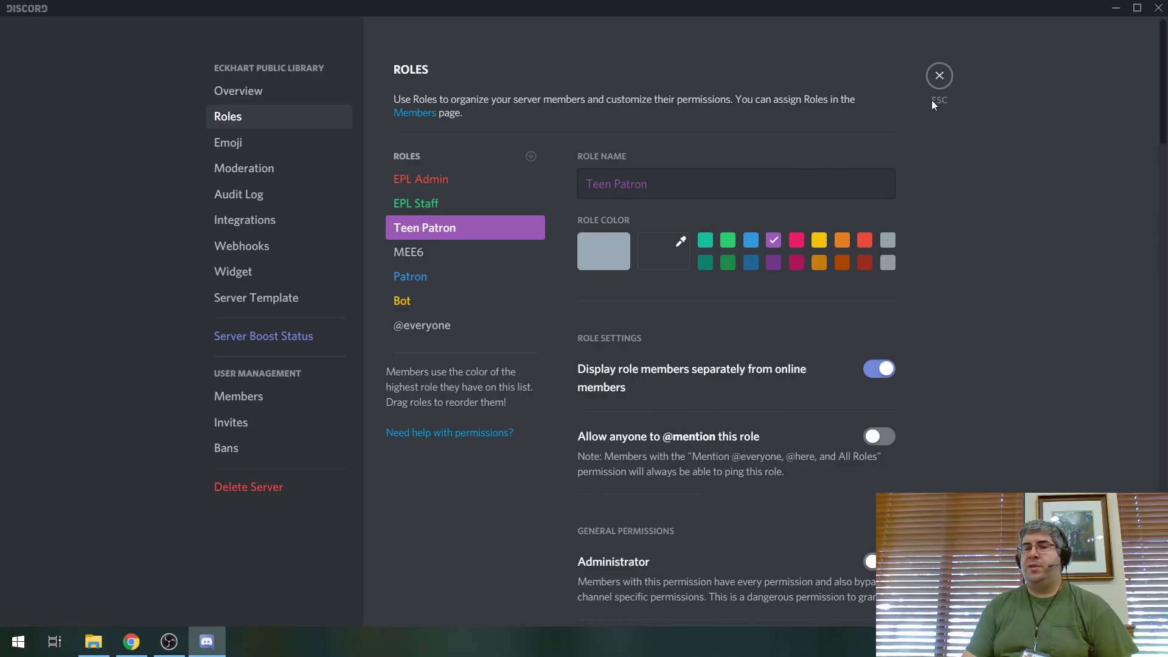
Step: Leave settings and show the offline member's roles, with Patron checked
click(939, 76)
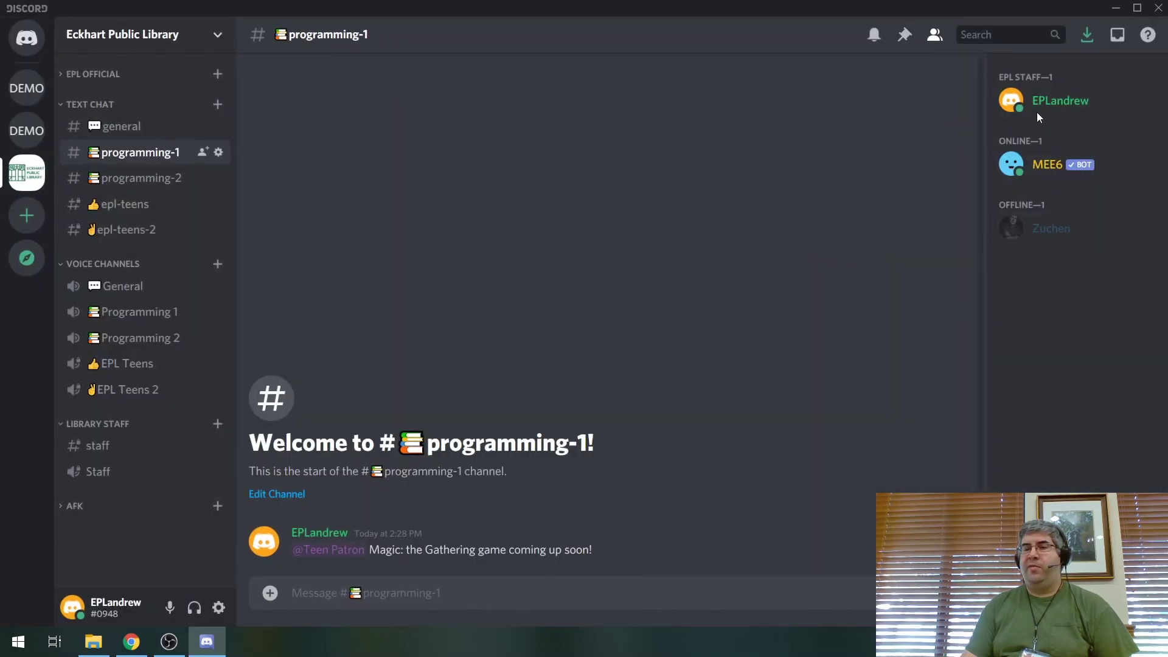
right_click(1035, 236)
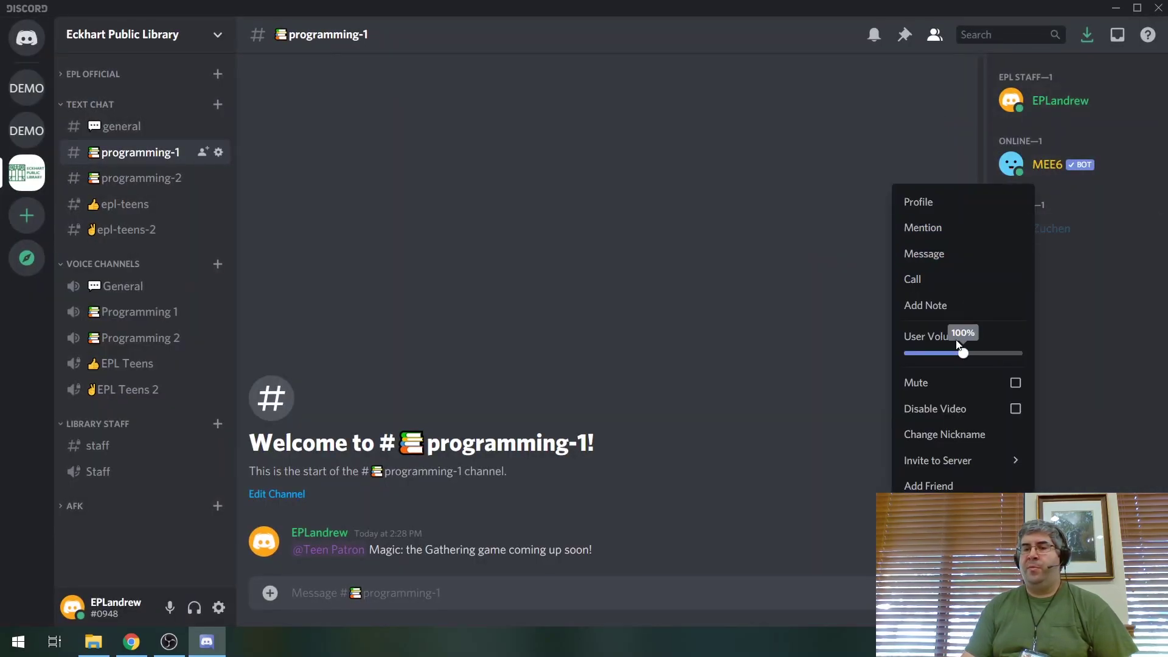
mouse_move(924, 512)
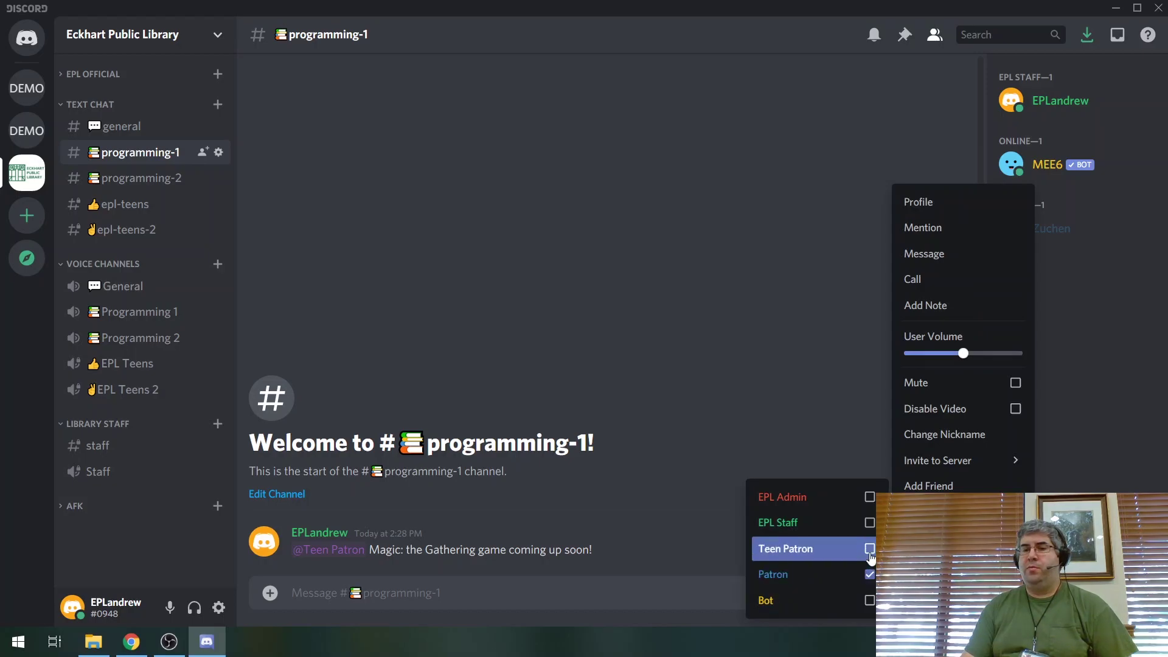
Step: Dismiss the member's context menu and Roles submenu to return to #programming-1
click(697, 179)
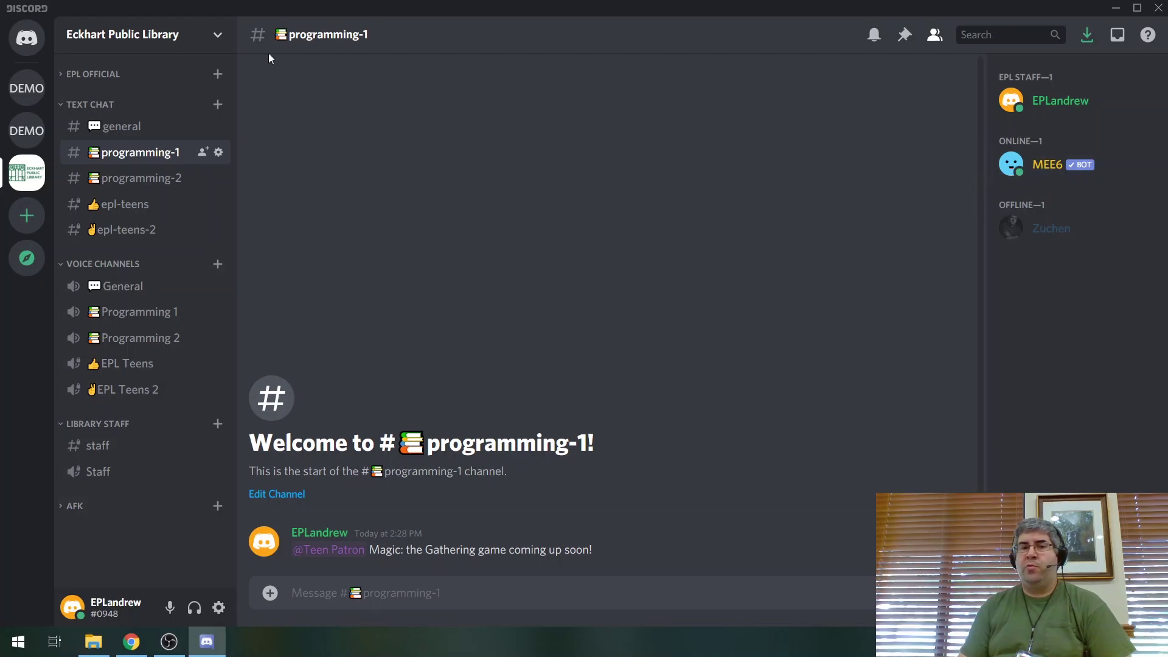
Step: Open #welcome under EPL OFFICIAL and expand the AFK category in the channel list
click(116, 126)
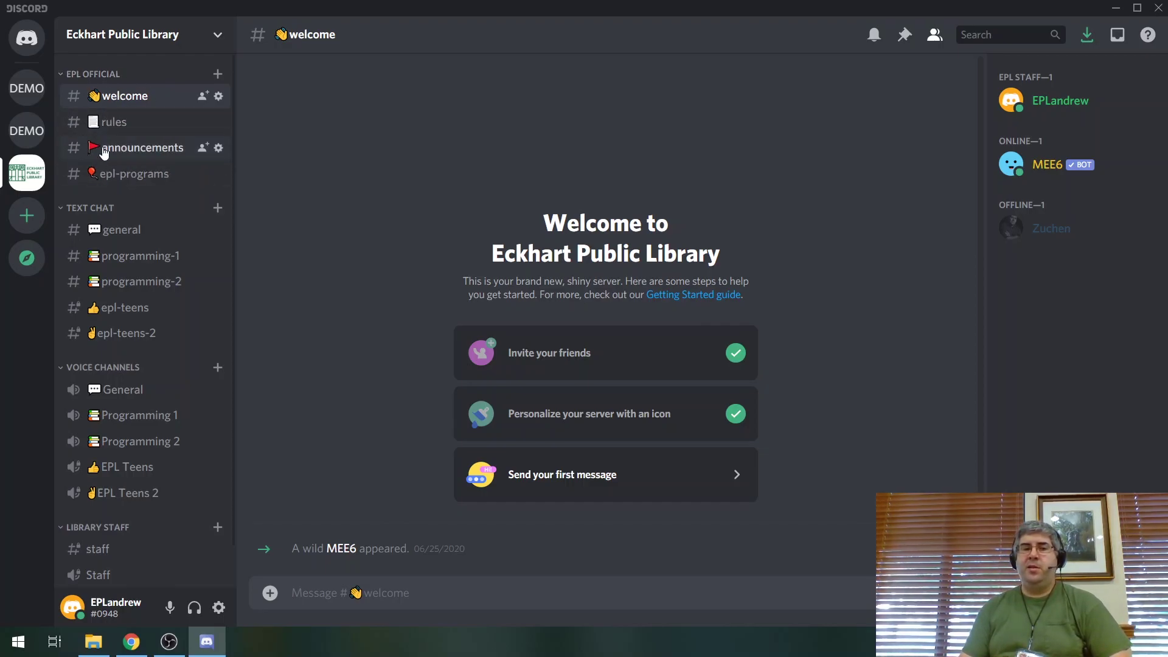
scroll(112, 177, down, 2)
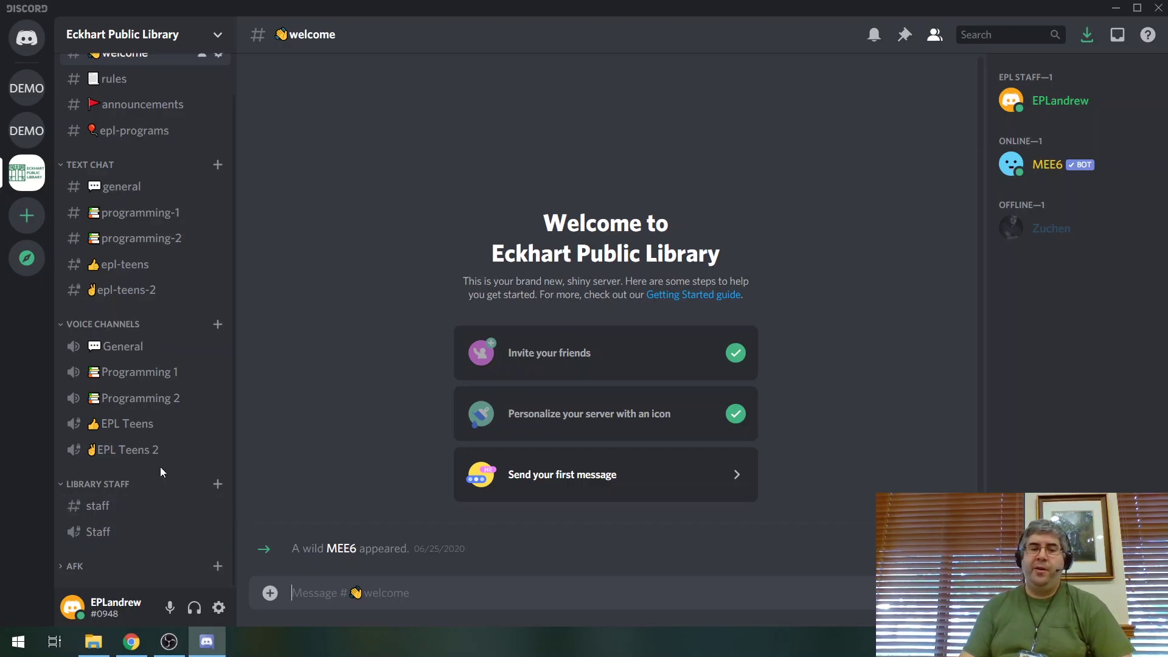
click(74, 566)
scroll(136, 442, down, 1)
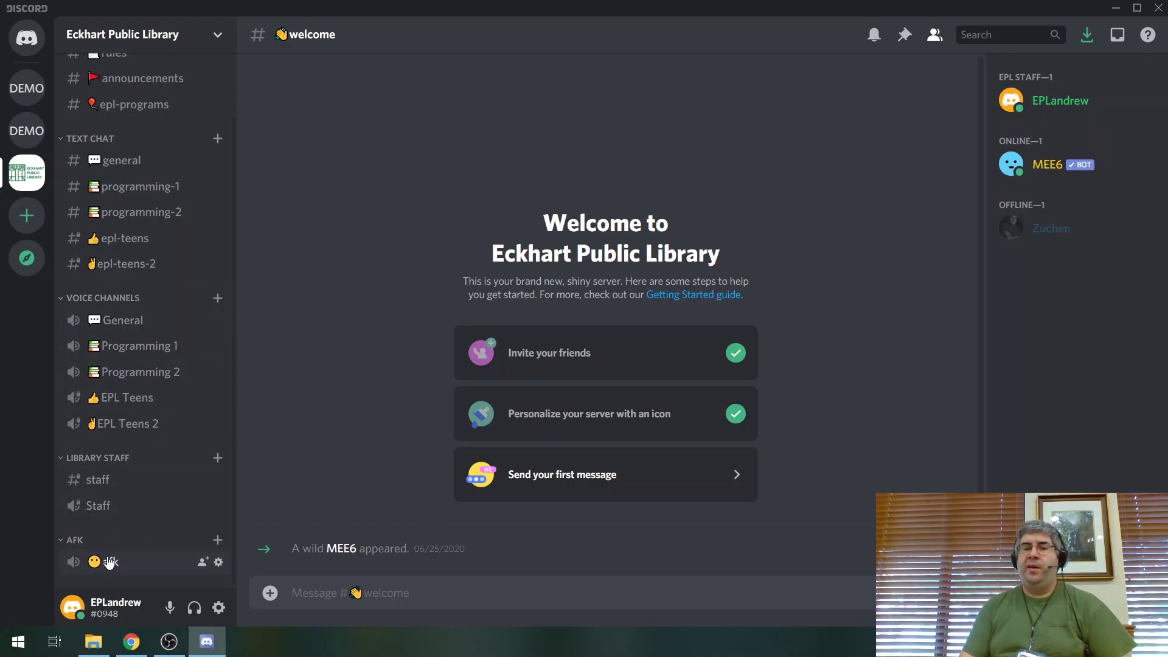
scroll(136, 524, up, 2)
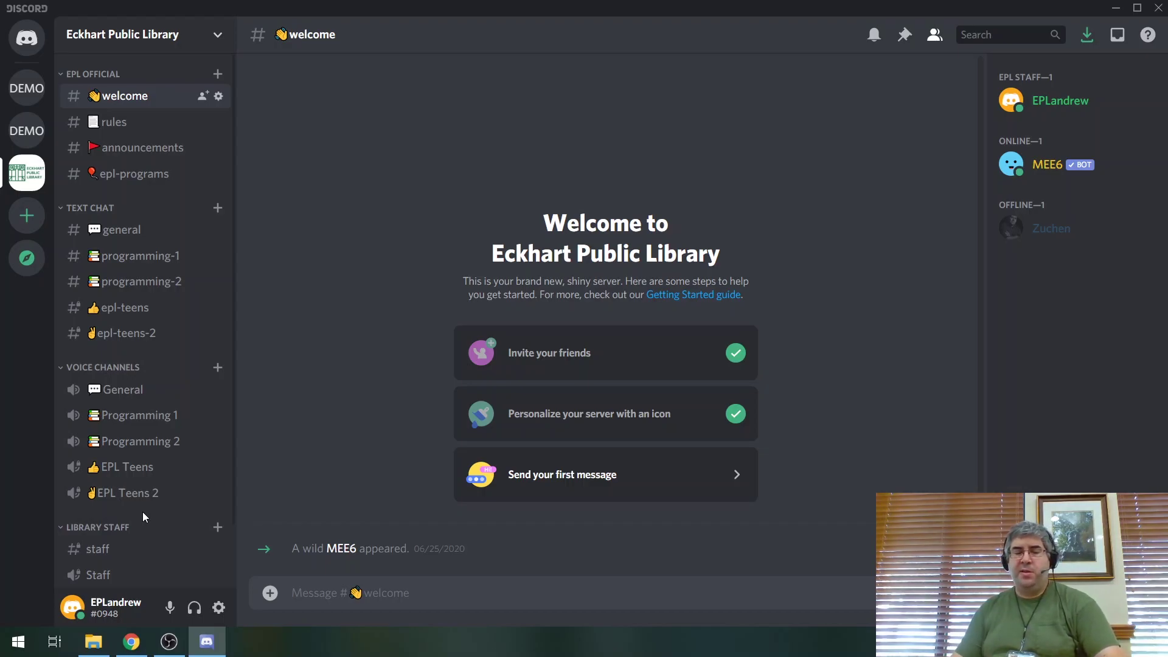
Step: Browse Discover's Gaming and Movies & TV categories and preview /r/StarWars without joining
click(28, 267)
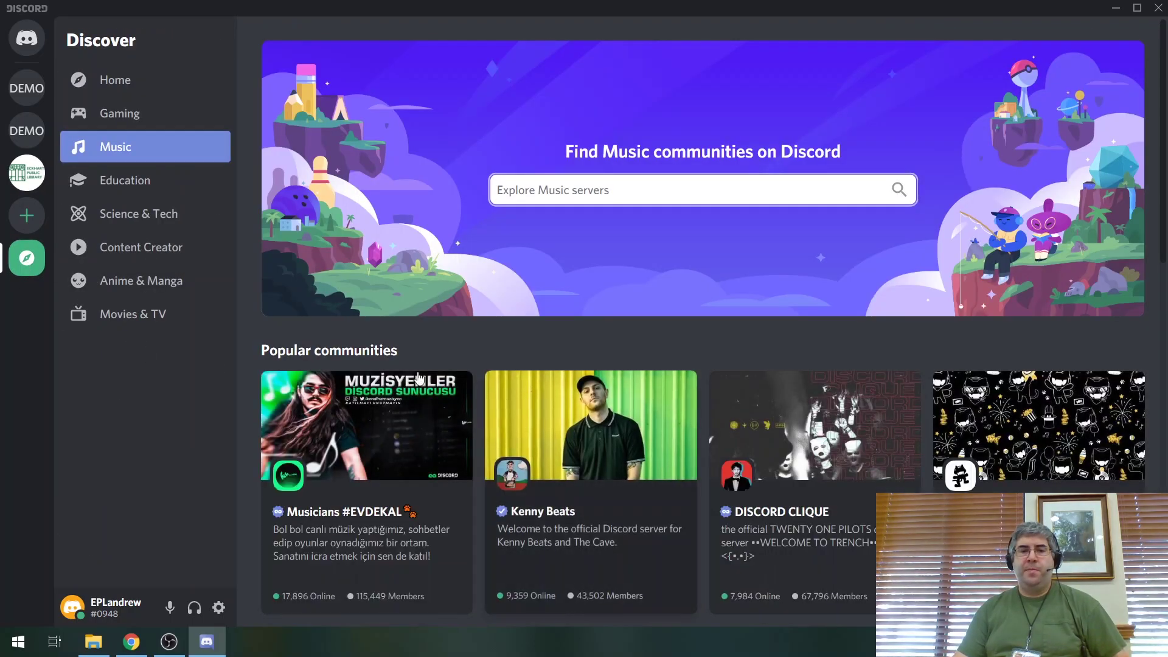
click(140, 93)
click(136, 112)
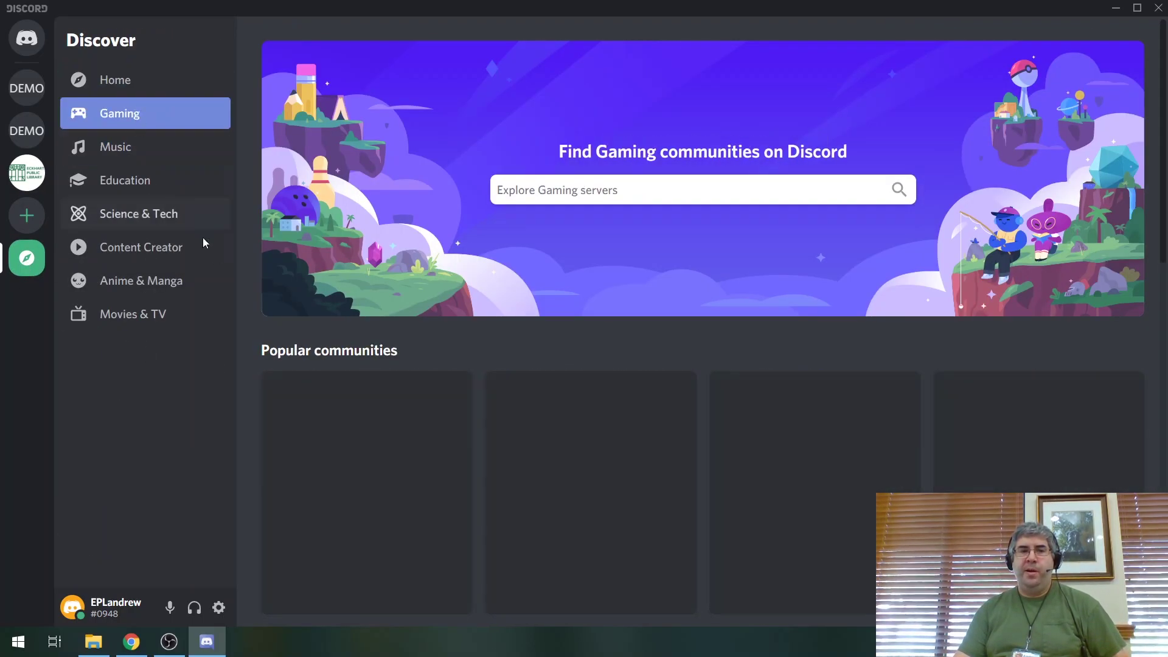
scroll(946, 463, down, 7)
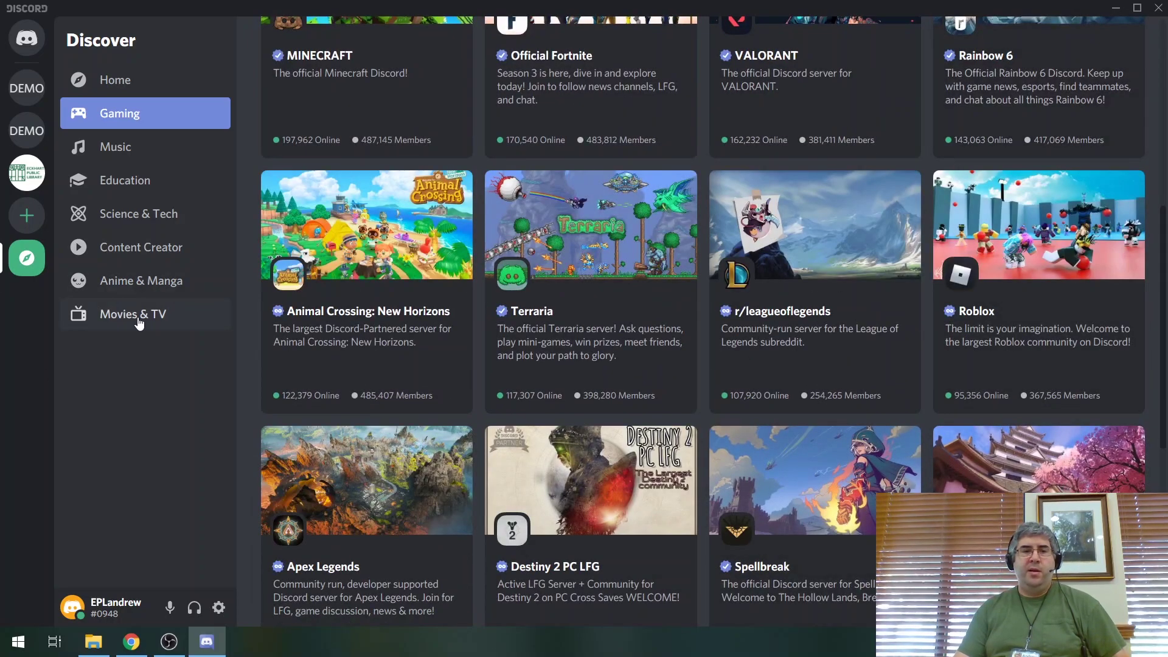
click(80, 314)
scroll(384, 454, down, 4)
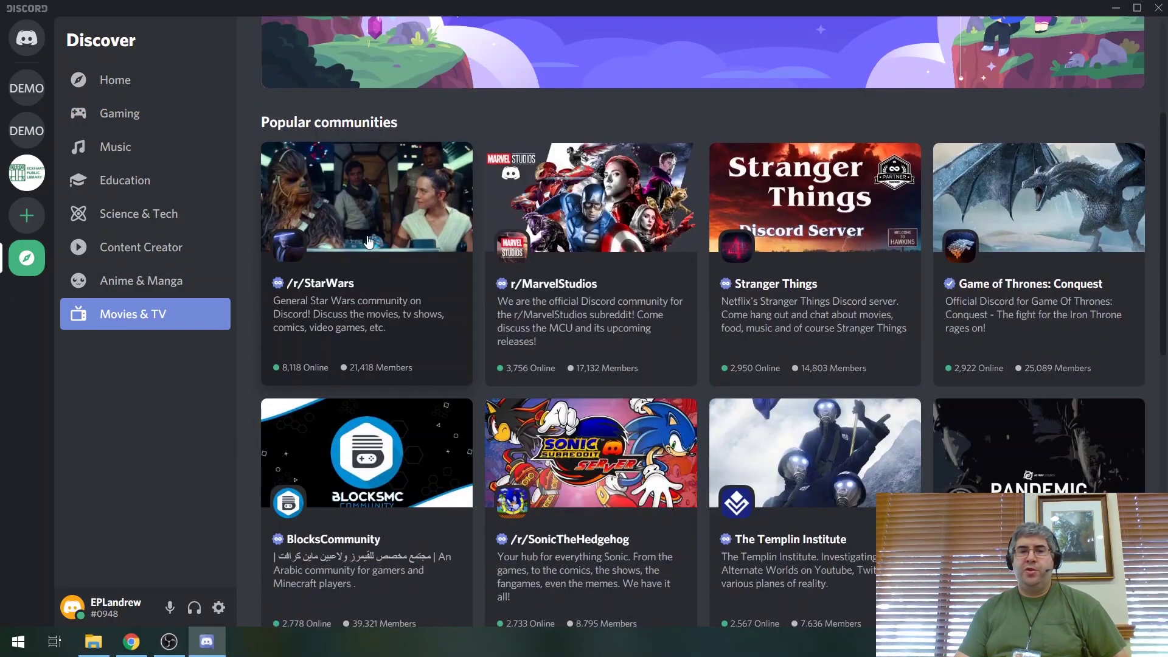
click(370, 223)
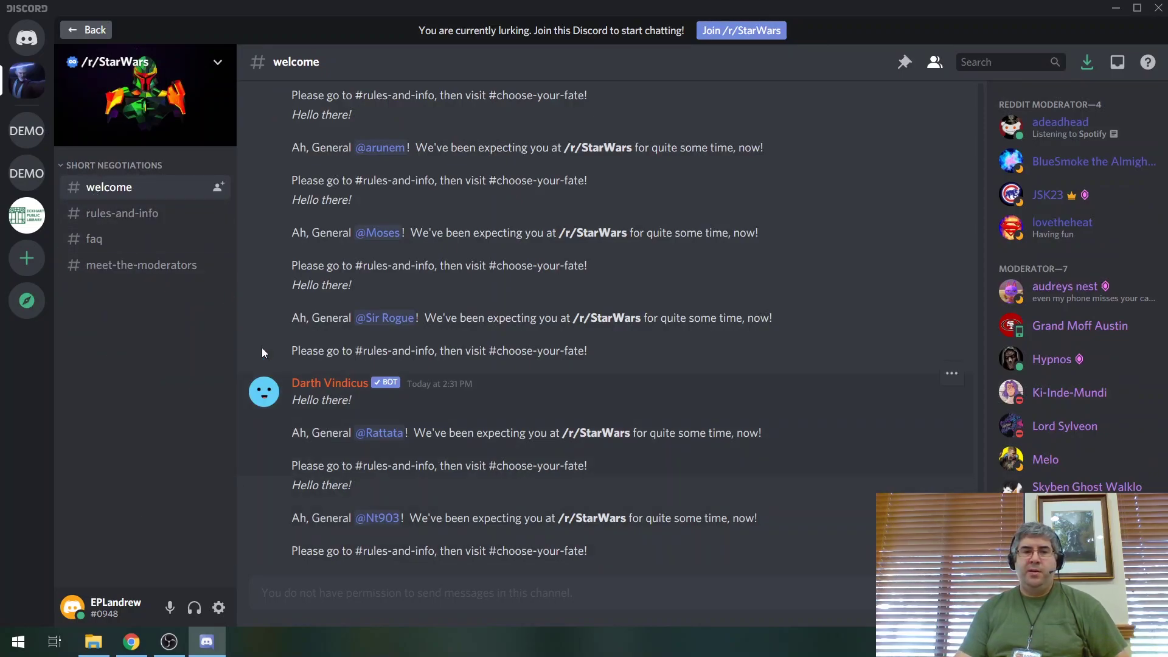
Step: Read /r/StarWars's faq and rules-and-info channels, then return to Eckhart Public Library
click(117, 242)
click(125, 214)
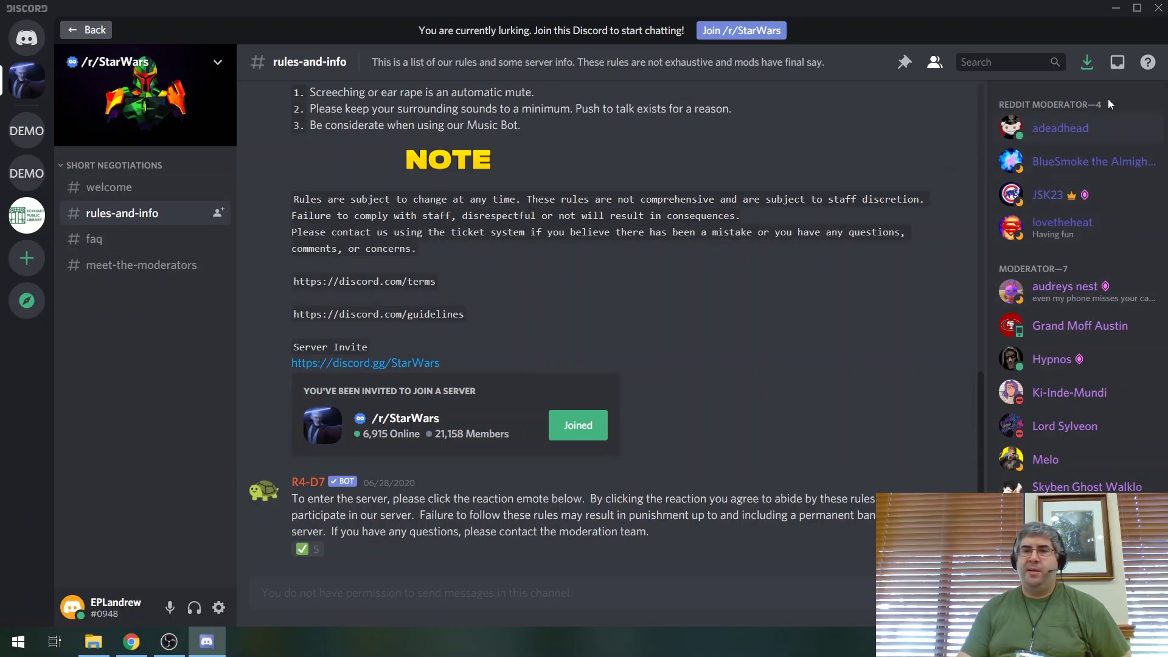
scroll(1072, 293, down, 10)
scroll(1066, 300, down, 15)
scroll(1056, 321, down, 5)
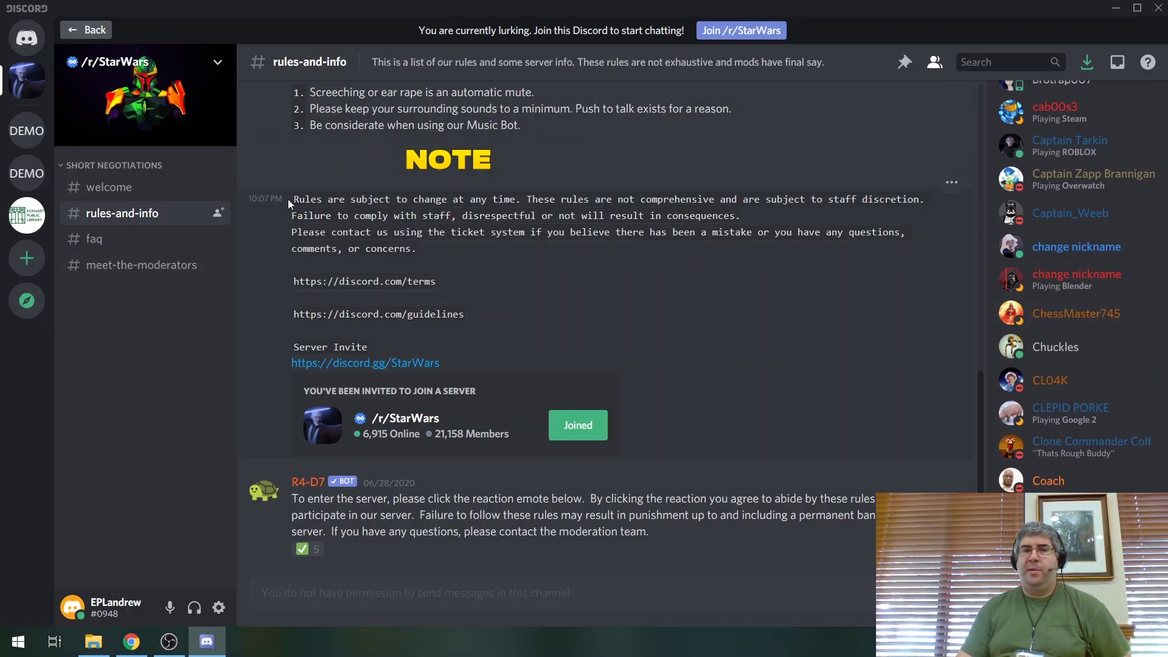
click(26, 214)
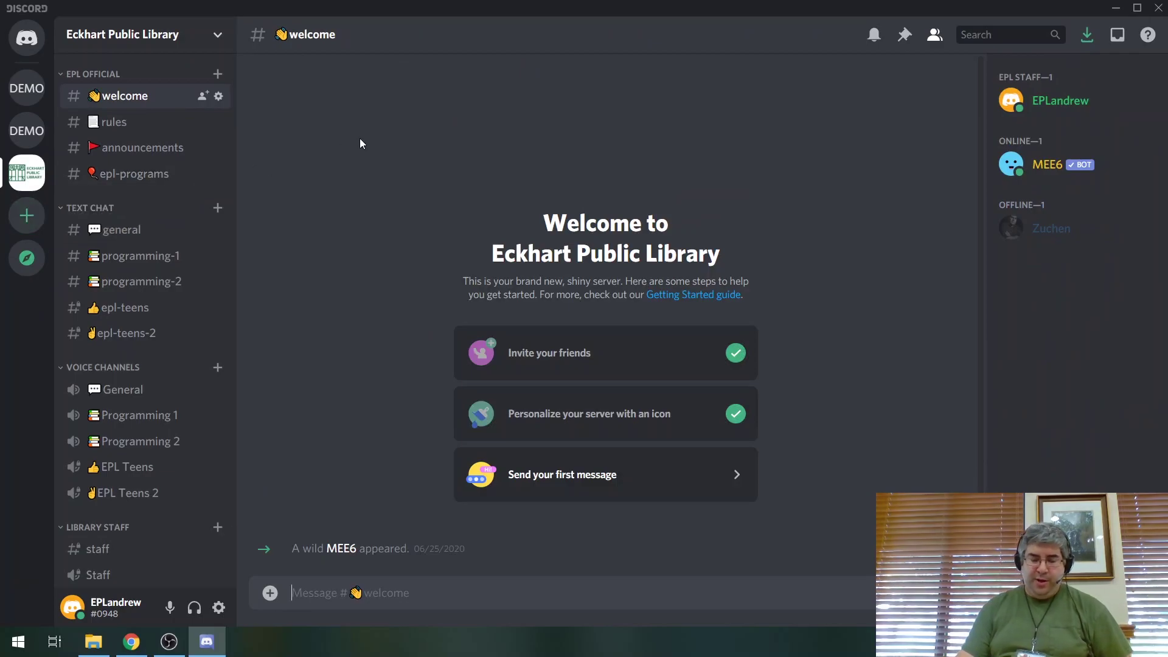